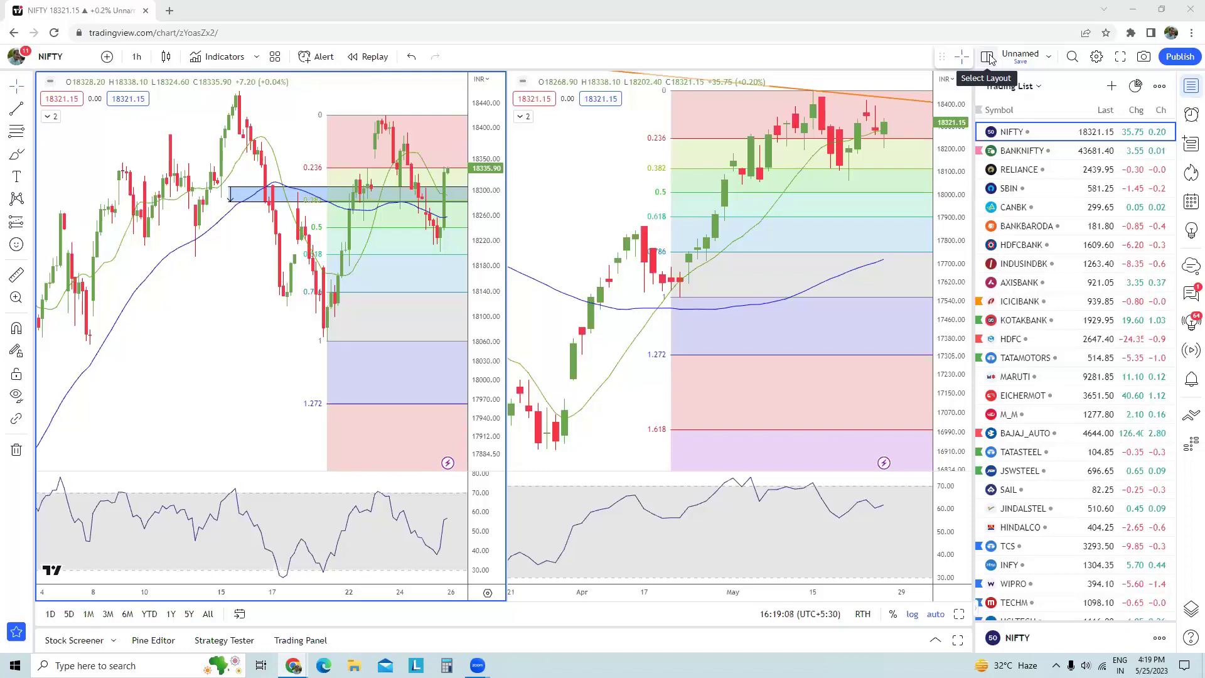
Switch from the split NIFTY charts to the Twitter browser window.
key(alt+Tab)
key(alt+Tab)
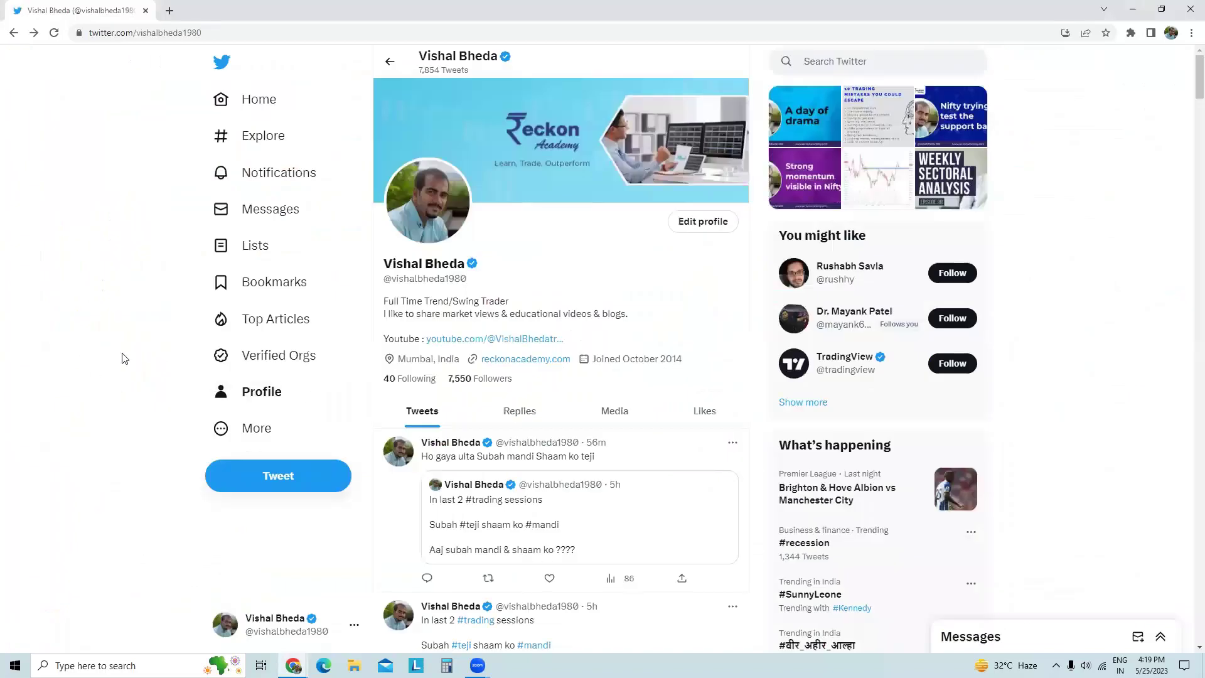
Open the 'In last 2 #trading sessions' tweet on the profile, then return to the NIFTY charts.
scroll(122, 355, down, 4)
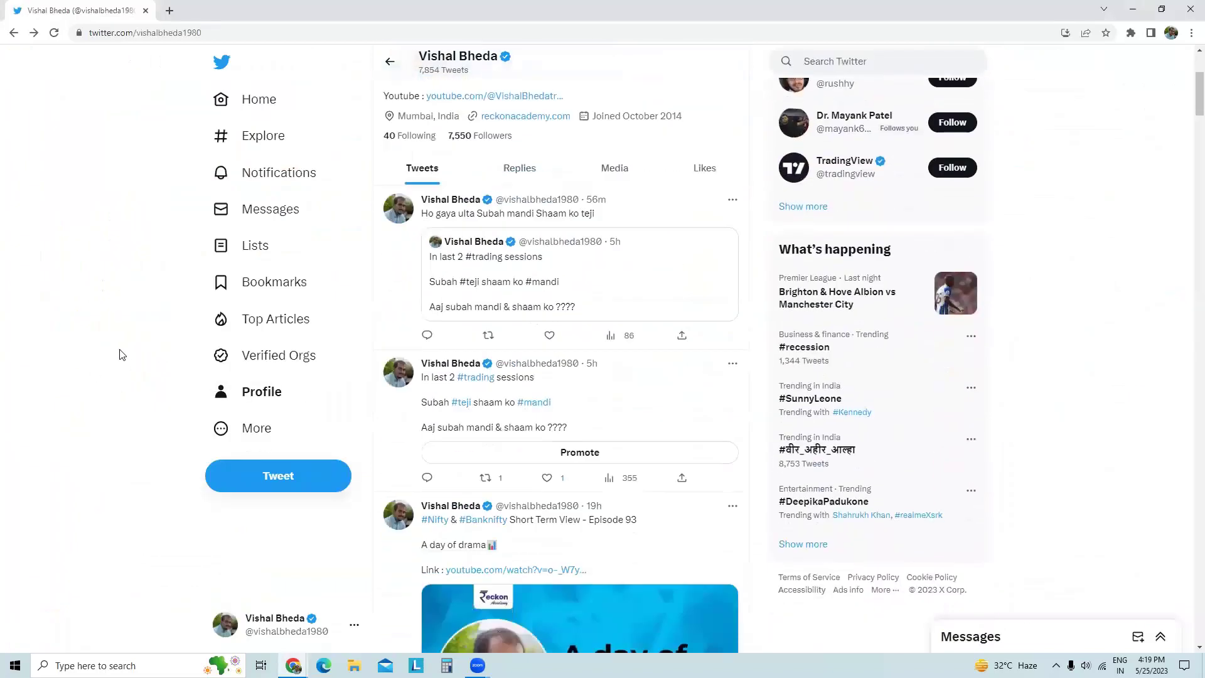
scroll(377, 392, down, 2)
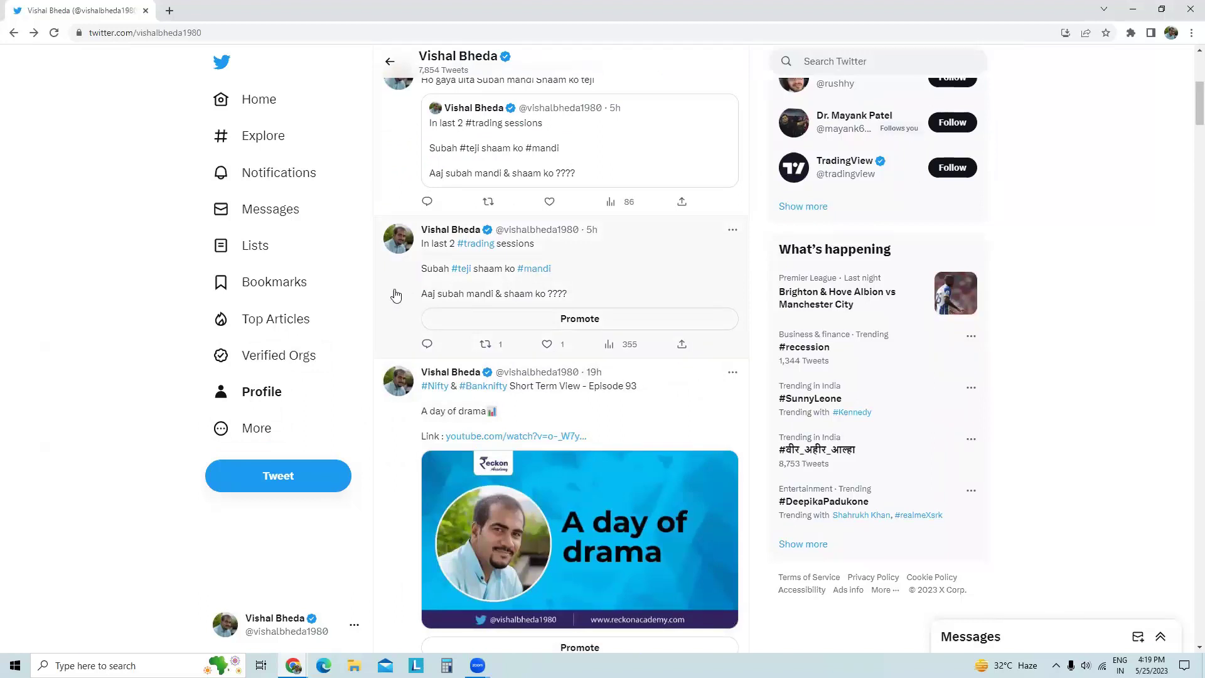
click(413, 264)
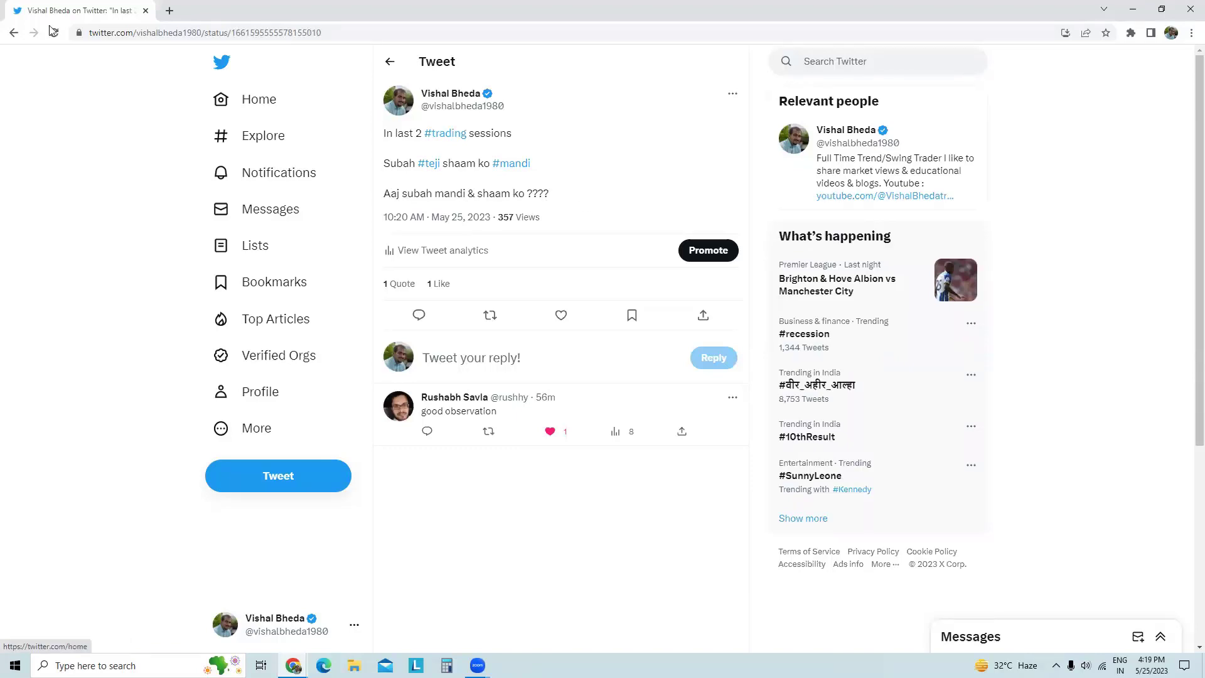
key(alt+Tab)
key(Tab)
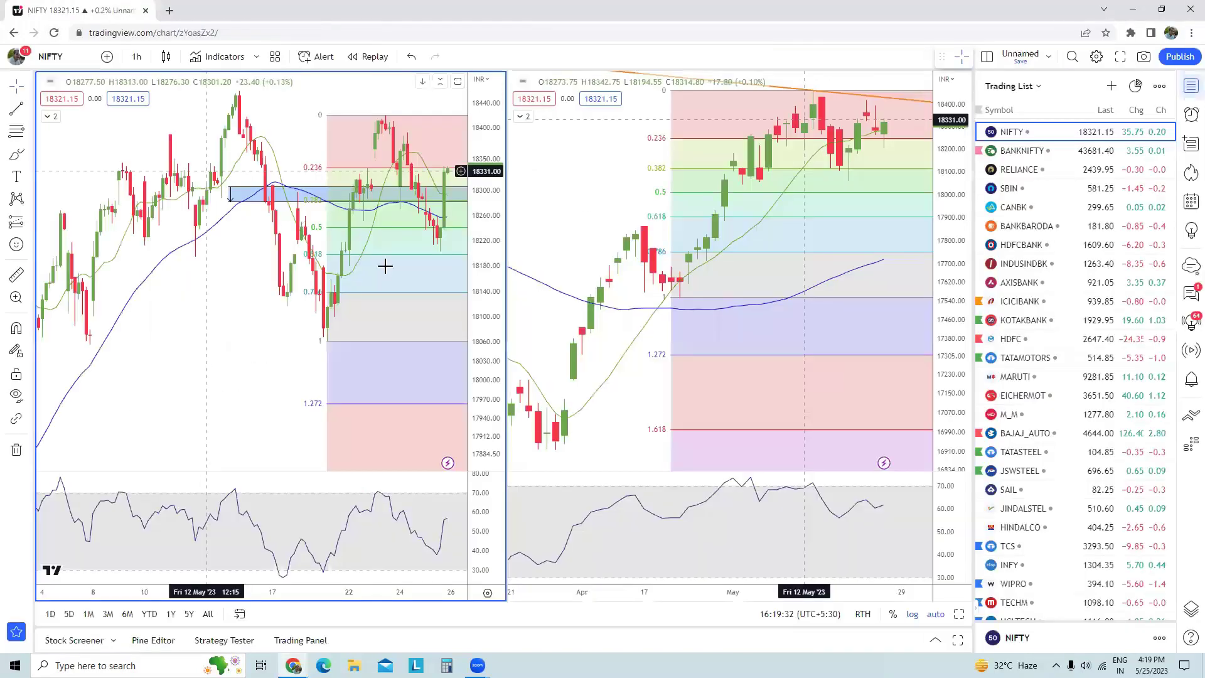
Zoom the left NIFTY 1h chart until the recent candles and the 18,300 zone fill it.
scroll(433, 302, up, 3)
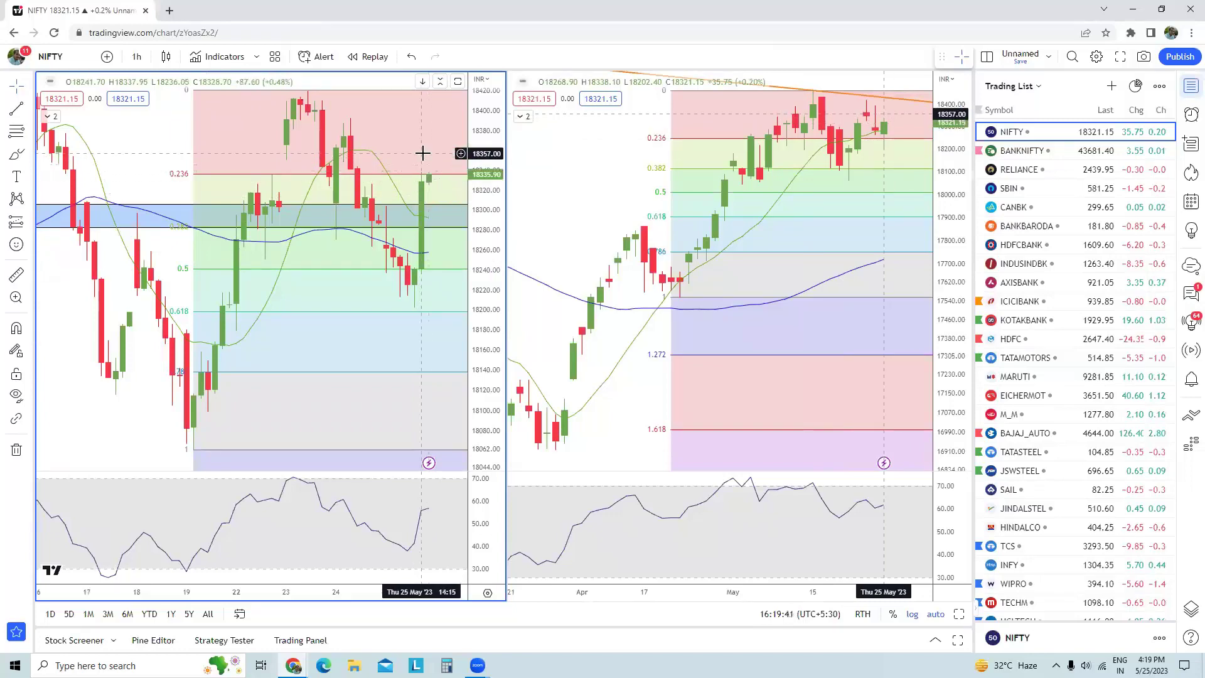
scroll(422, 153, down, 2)
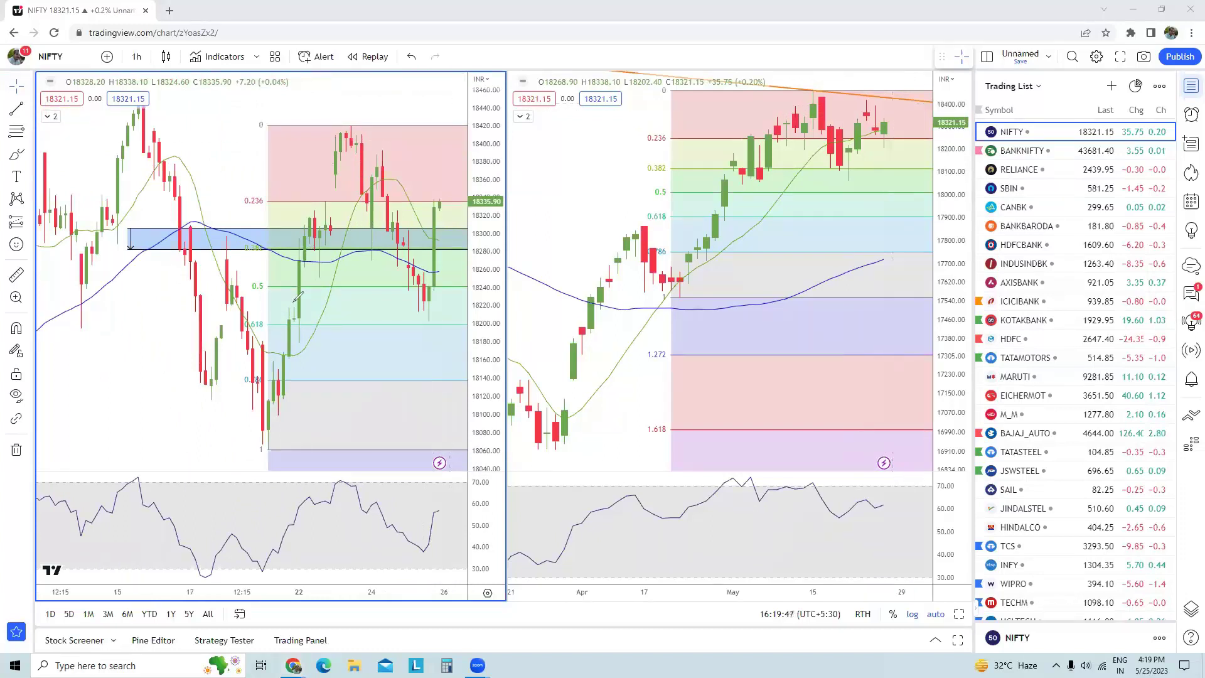
Brush red arrows and a circle at the blue zone, and blue arrows tracing the top and rise.
drag(295, 324, 321, 217)
mouse_move(205, 233)
mouse_down()
mouse_move(250, 243)
mouse_move(207, 250)
mouse_move(227, 232)
mouse_up()
mouse_move(230, 186)
mouse_down()
mouse_move(241, 229)
mouse_move(244, 214)
mouse_up()
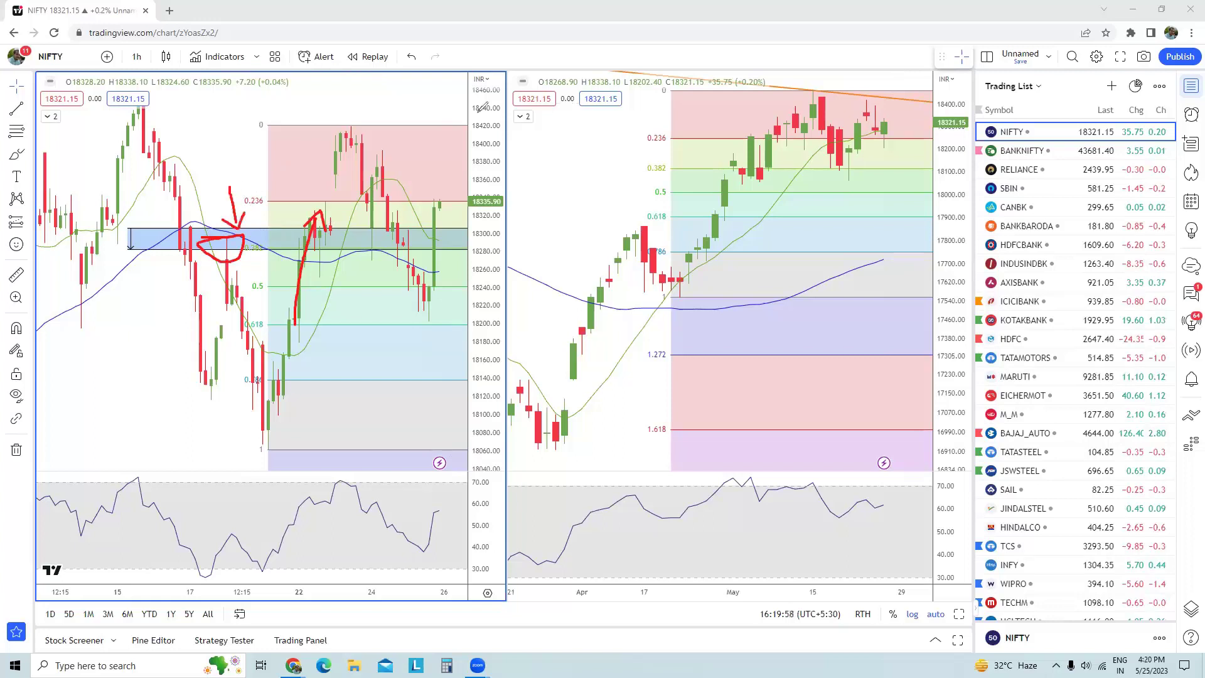
mouse_move(254, 167)
mouse_down()
mouse_move(326, 155)
mouse_move(302, 175)
mouse_up()
mouse_move(337, 146)
mouse_down()
mouse_move(367, 165)
mouse_move(370, 202)
mouse_up()
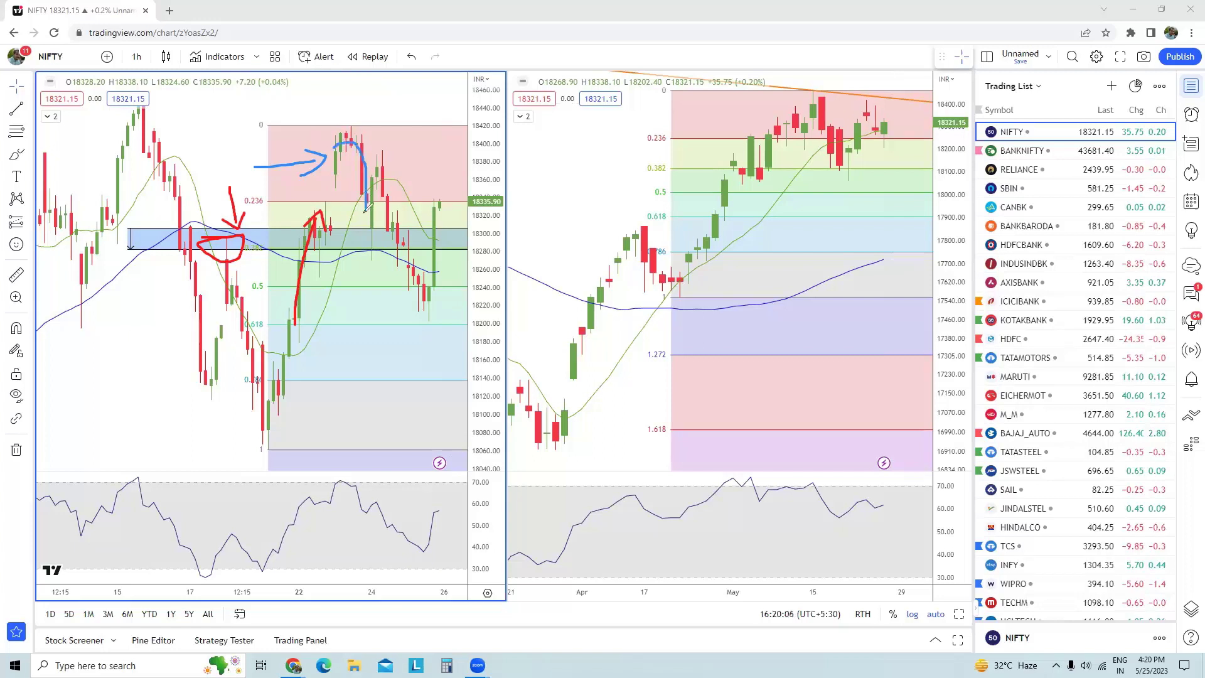
mouse_move(331, 299)
mouse_down()
mouse_move(371, 247)
mouse_move(367, 260)
mouse_up()
drag(373, 251, 376, 160)
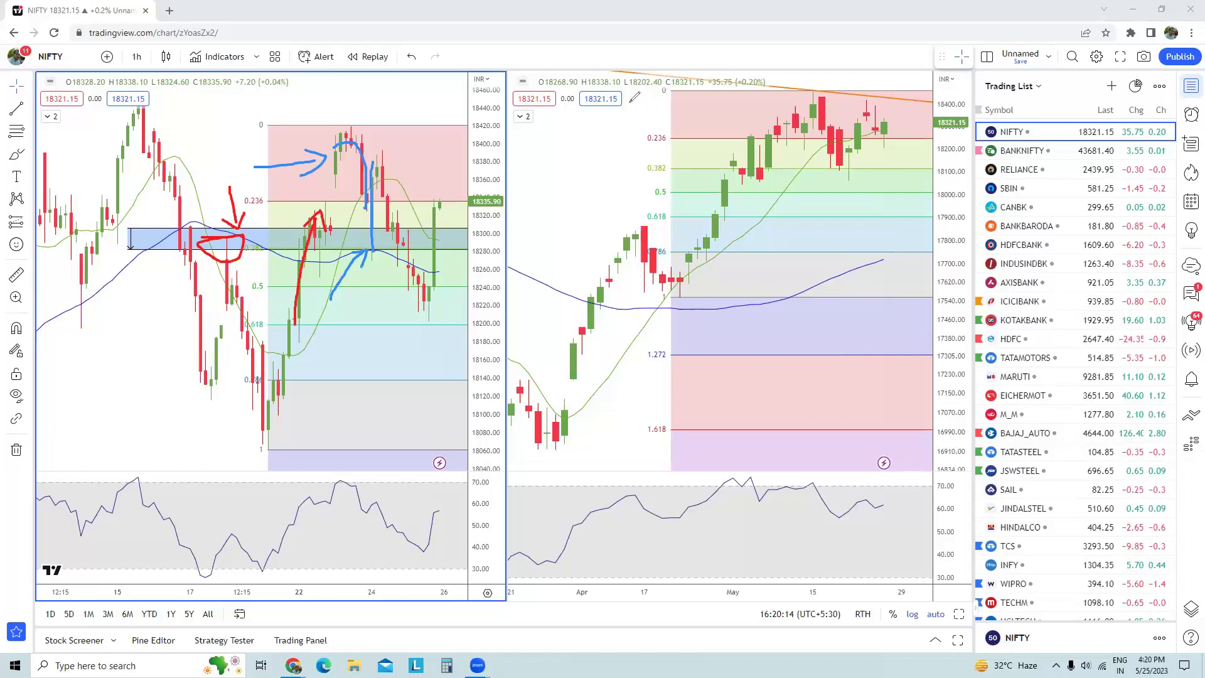
Mark the latest bounce with an orange V and the recent low with a green arrow, then clear them.
drag(426, 142, 411, 191)
mouse_move(406, 148)
mouse_down()
mouse_move(412, 188)
mouse_move(436, 180)
mouse_up()
mouse_move(355, 317)
mouse_down()
mouse_move(449, 284)
mouse_move(460, 304)
mouse_move(319, 182)
mouse_move(473, 282)
mouse_move(386, 324)
mouse_up()
key(e)
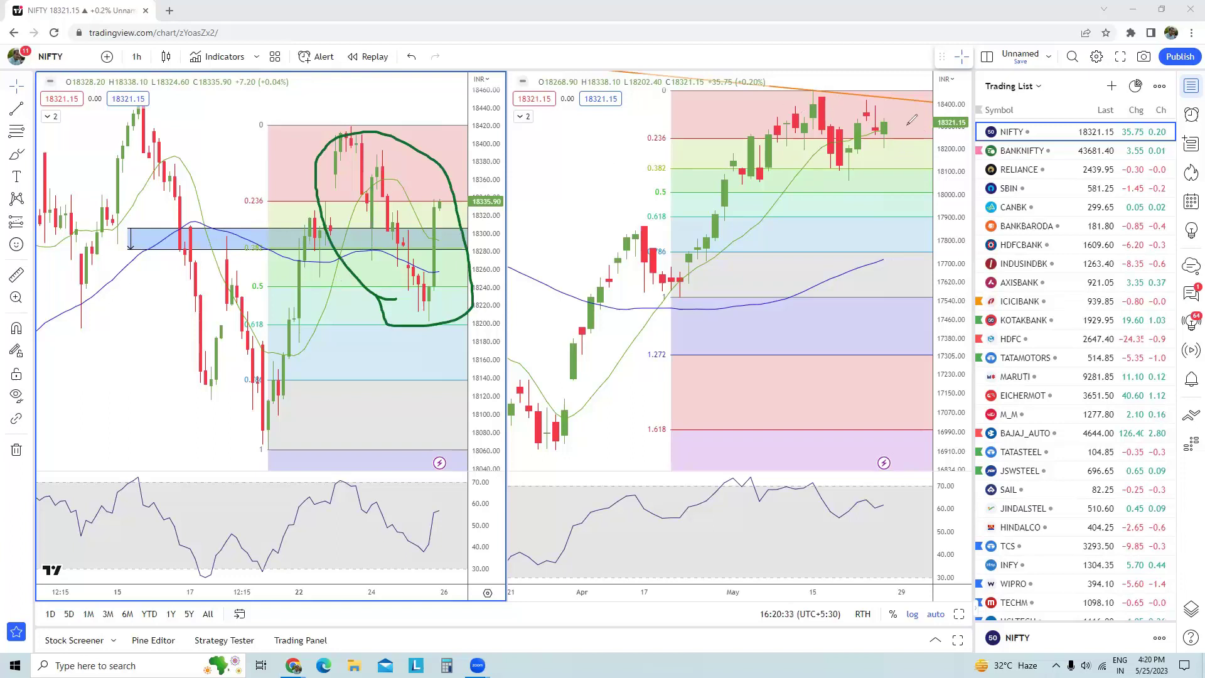
Circle the right chart's latest candles in green, then clear all freehand marks from both charts.
mouse_move(907, 126)
mouse_down()
mouse_move(982, 117)
mouse_move(935, 130)
mouse_up()
mouse_move(882, 160)
mouse_down()
mouse_move(891, 94)
mouse_move(864, 125)
mouse_move(891, 148)
mouse_up()
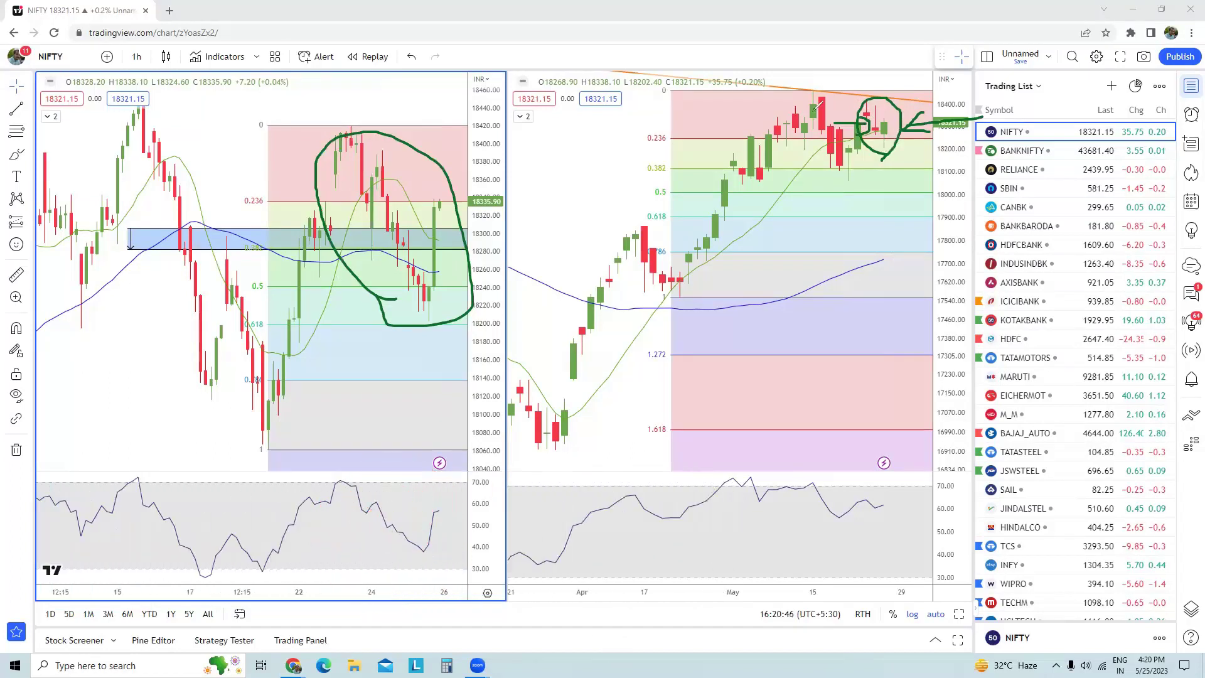
key(e)
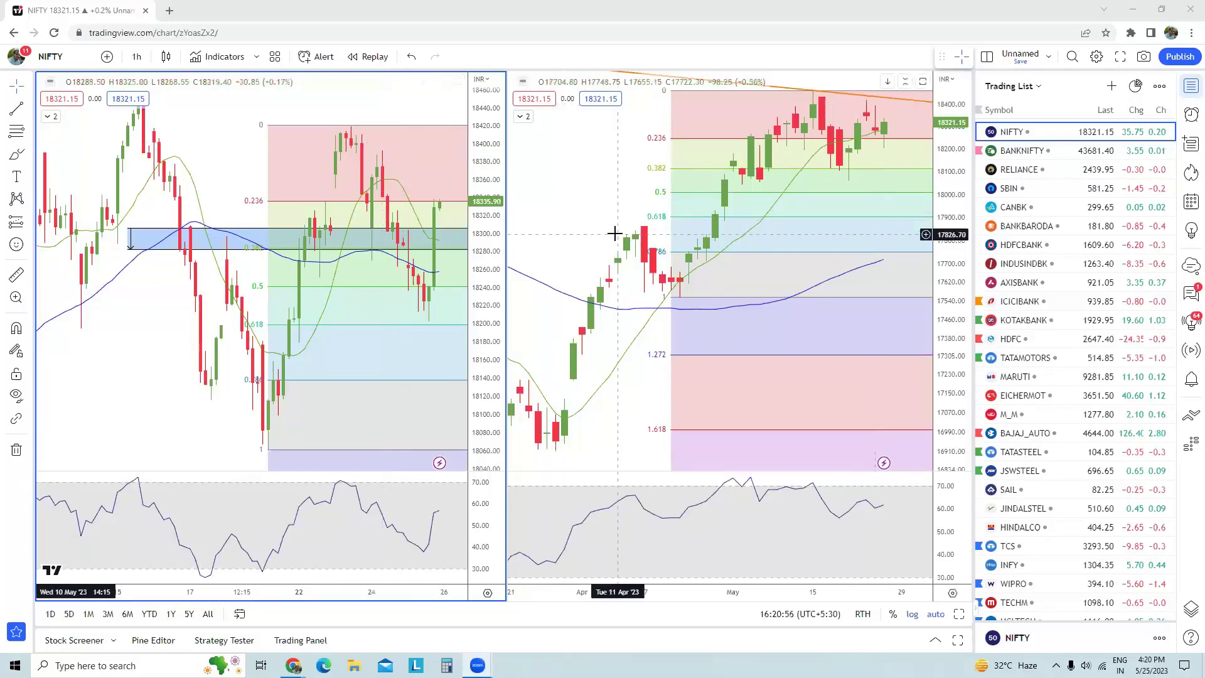
scroll(538, 167, up, 2)
Activate the right daily NIFTY chart and zoom it so its 0–1.618 Fibonacci levels fill the pane.
click(532, 174)
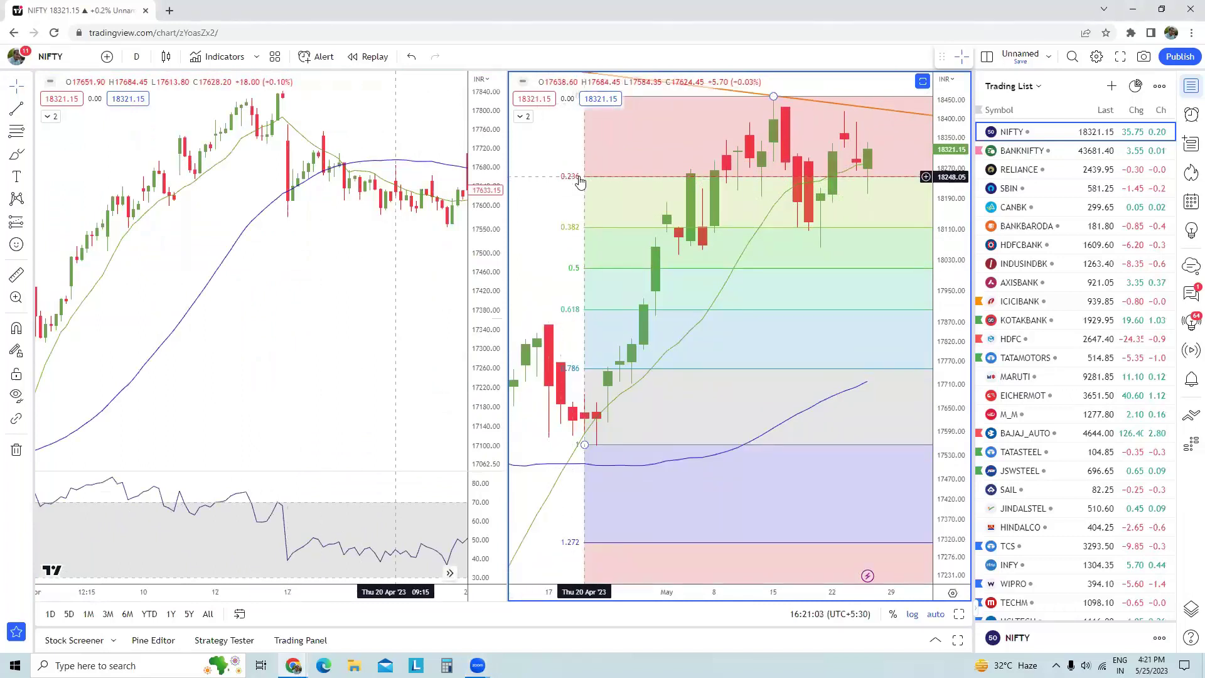
scroll(690, 154, down, 3)
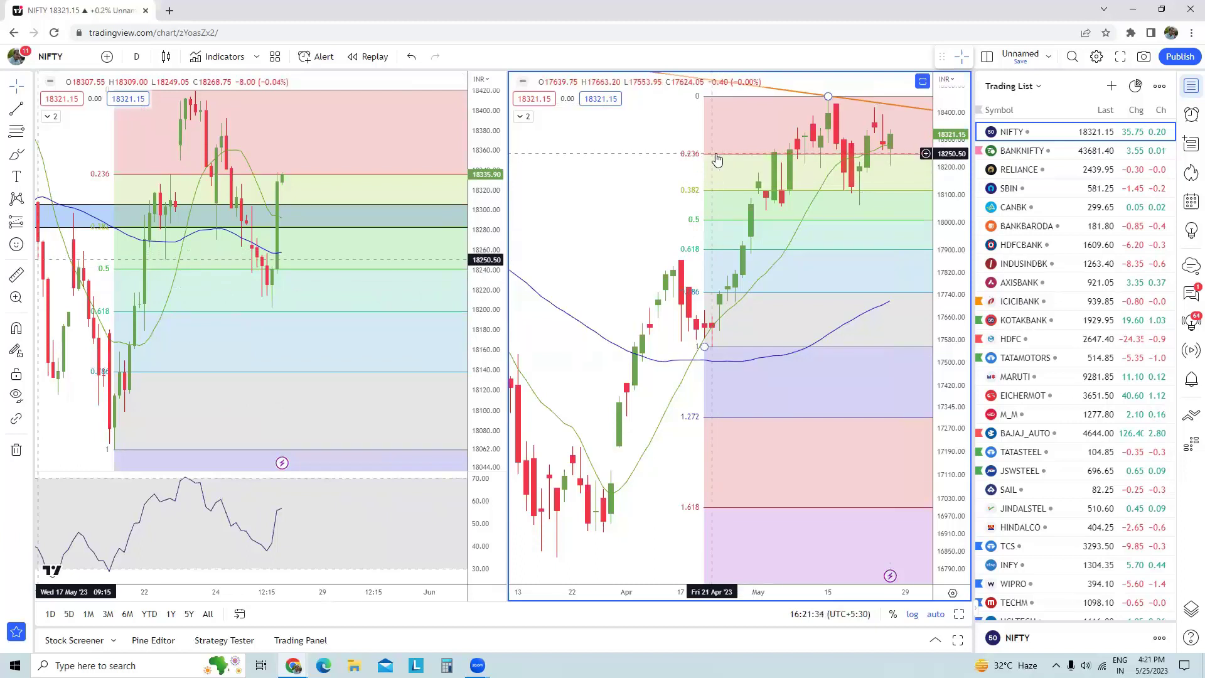
Draw two green lines and a green arrow at the 0.236 Fibonacci level on the right chart.
drag(710, 152, 923, 150)
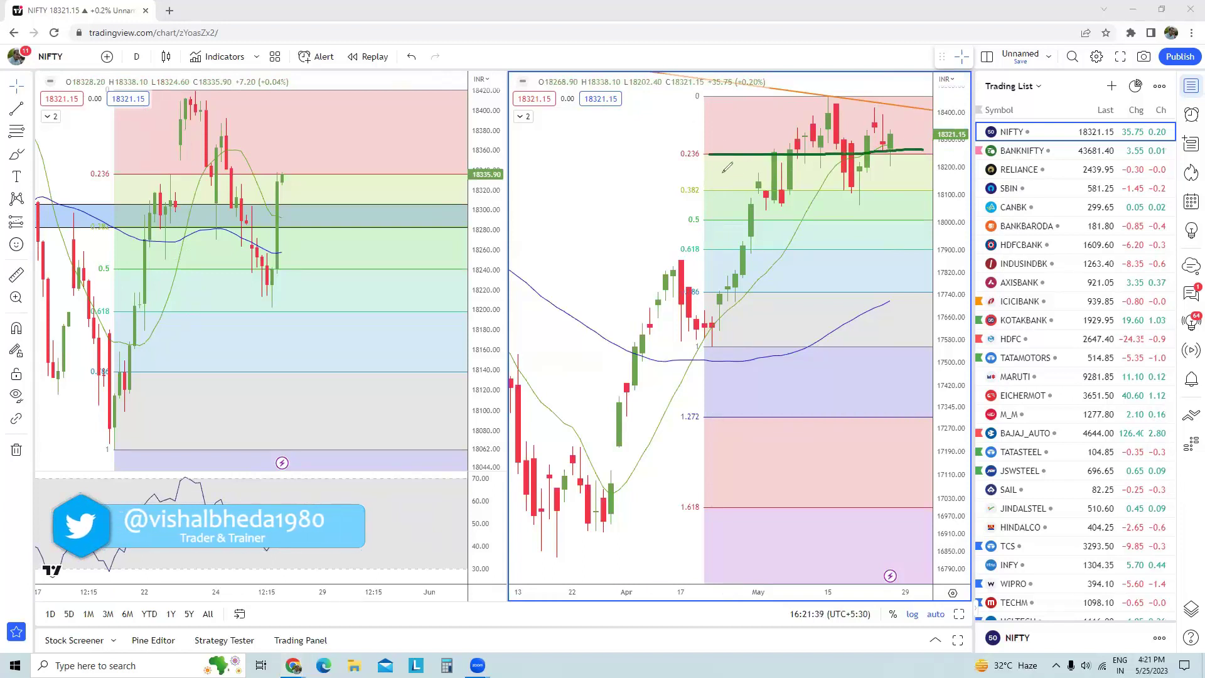
drag(711, 170, 935, 169)
drag(621, 155, 681, 154)
mouse_move(655, 147)
mouse_down()
mouse_move(652, 168)
mouse_move(693, 187)
mouse_move(657, 201)
mouse_up()
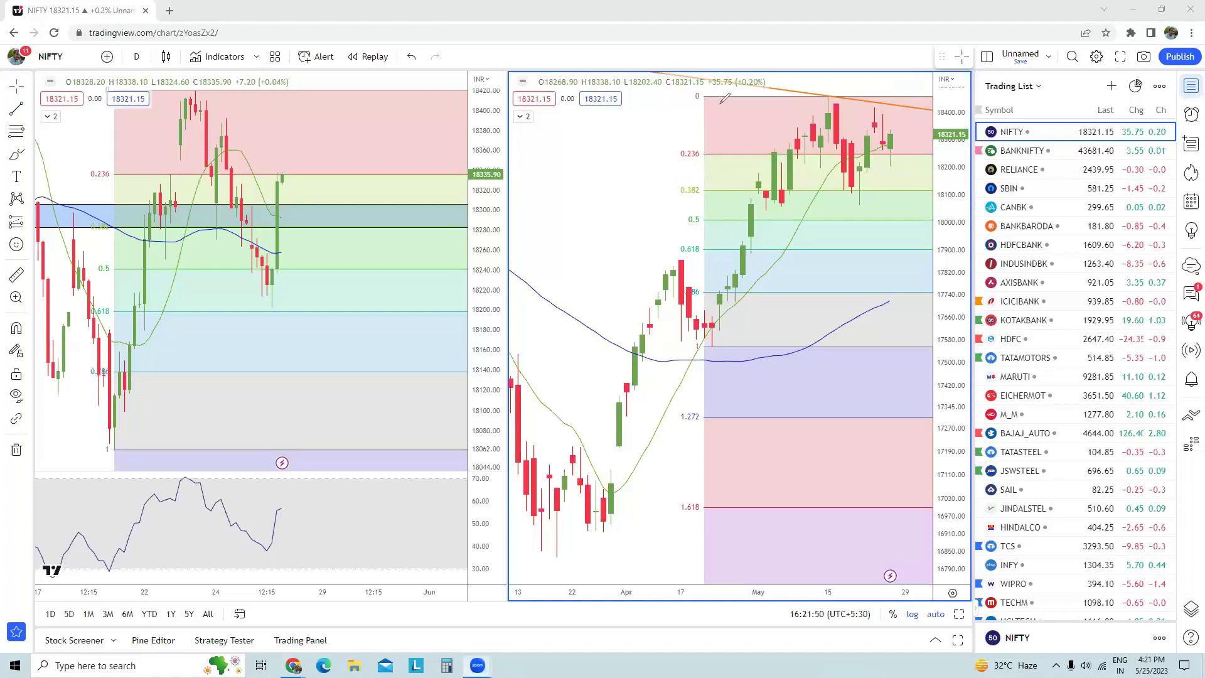
Zoom out the left chart, sketch a green range and zigzag near 18335, then undo them.
scroll(353, 211, down, 2)
scroll(386, 215, down, 1)
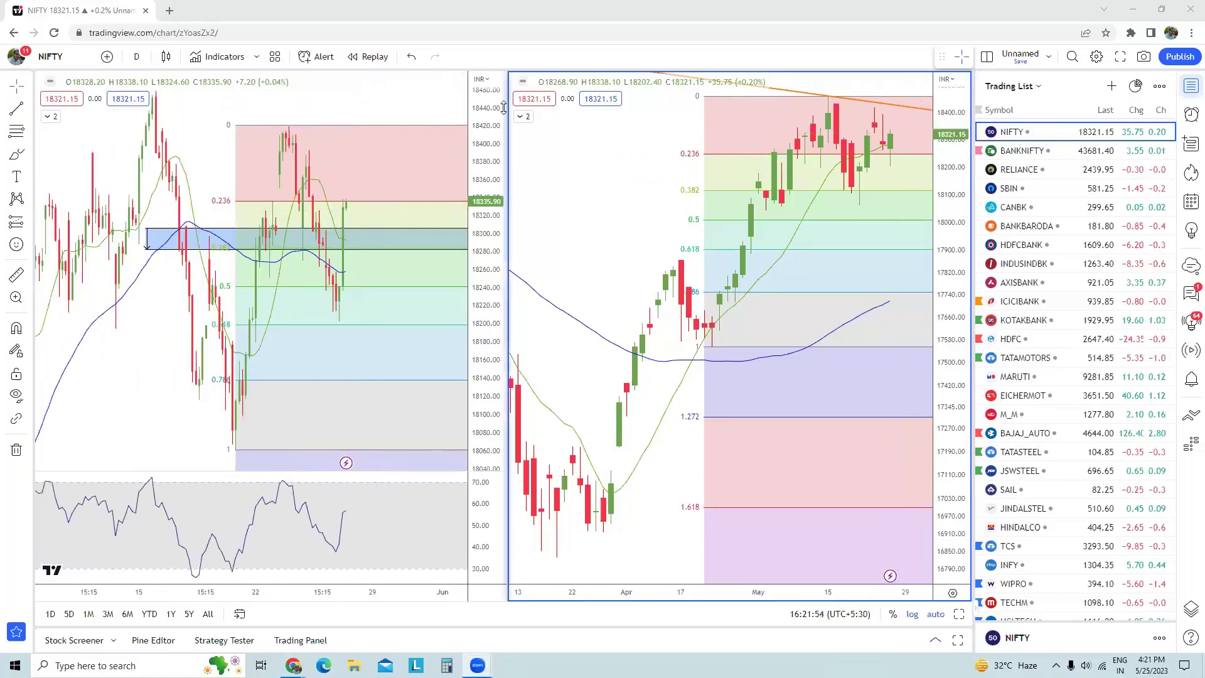
drag(342, 199, 476, 200)
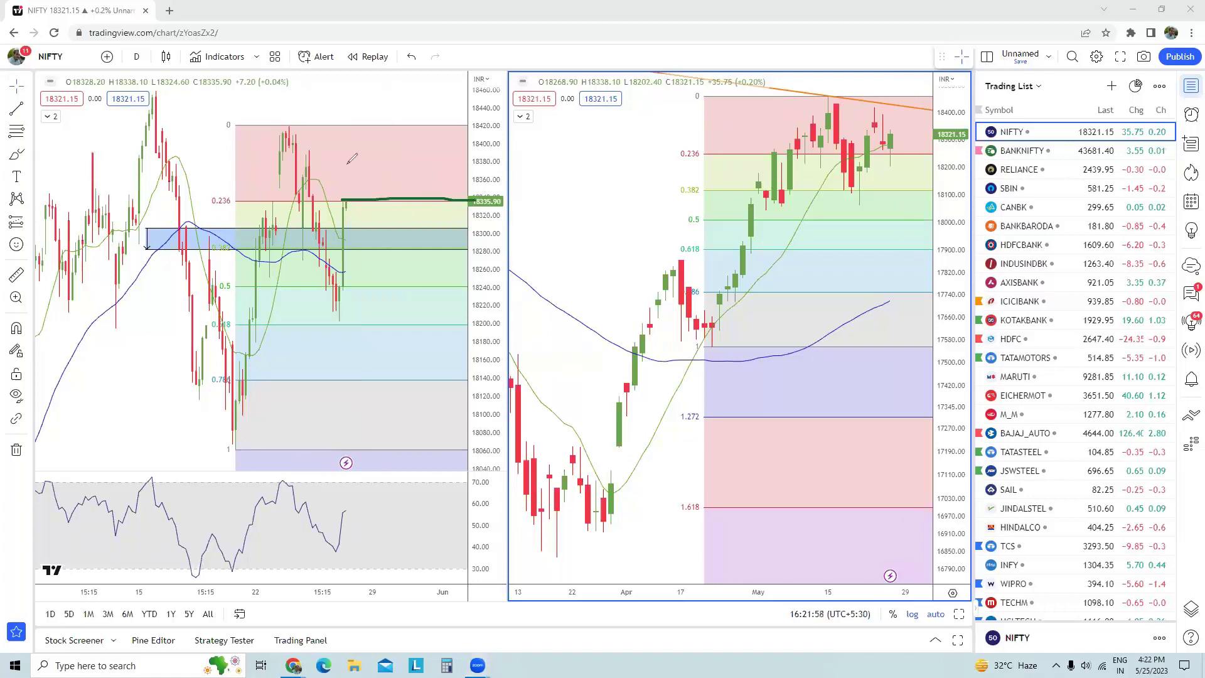
drag(313, 163, 474, 160)
mouse_move(331, 168)
mouse_down()
mouse_move(389, 162)
mouse_move(469, 188)
mouse_up()
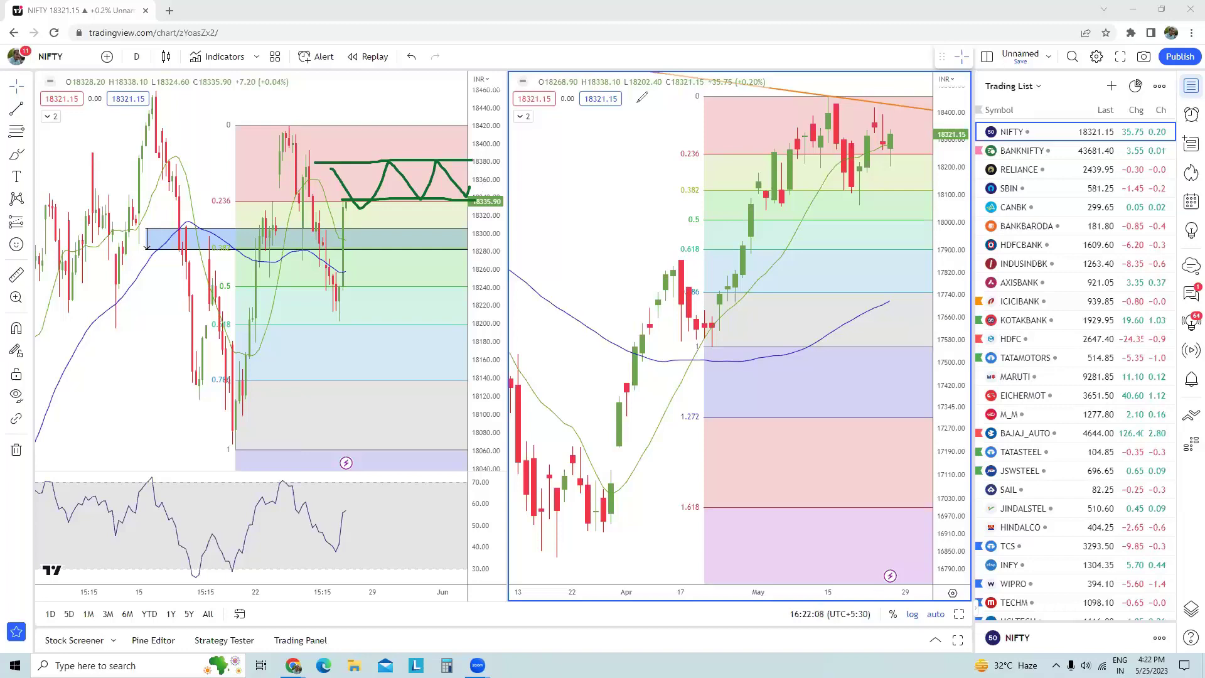
key(ctrl+z)
Maximize the daily NIFTY pane, extend the trendline's left end to 30 Nov, and sketch a green up-arrow.
scroll(661, 183, down, 5)
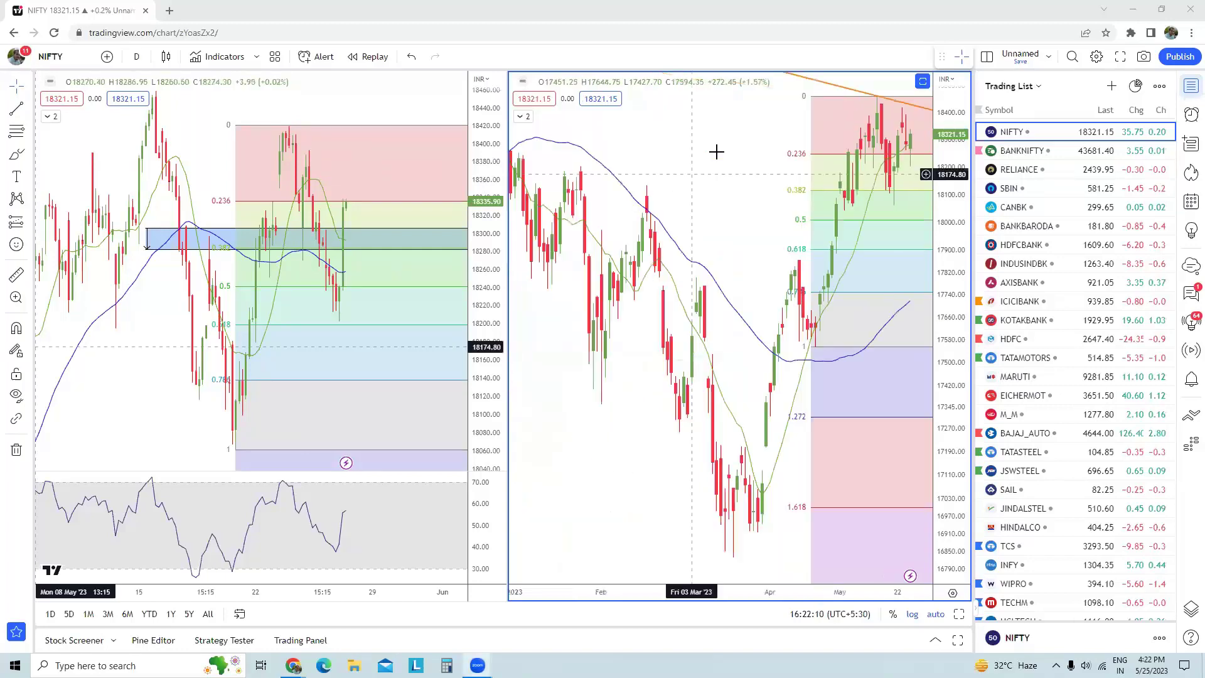
scroll(822, 126, down, 5)
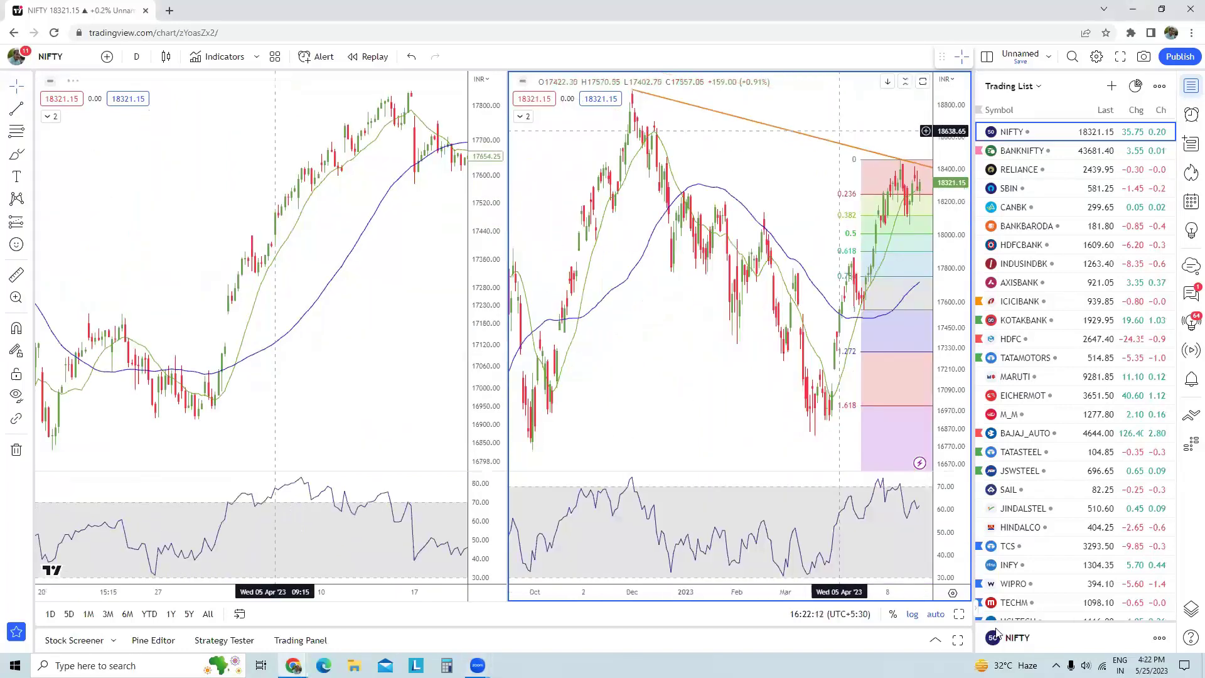
click(959, 613)
scroll(622, 341, up, 5)
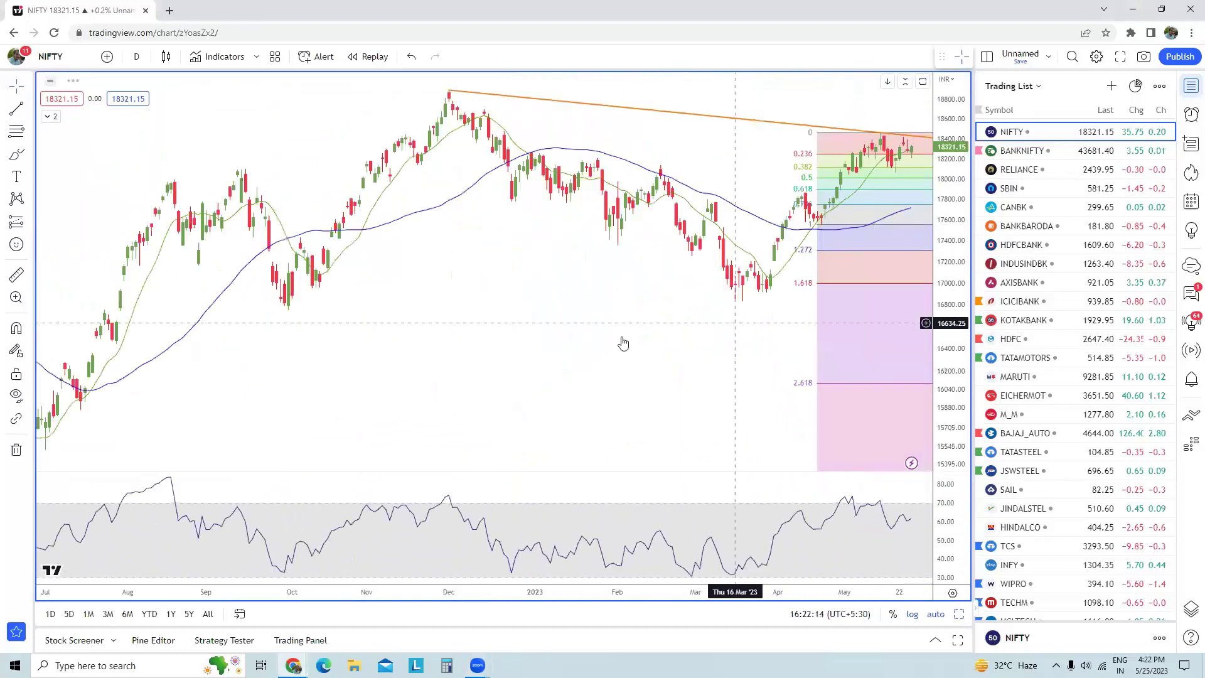
double_click(414, 308)
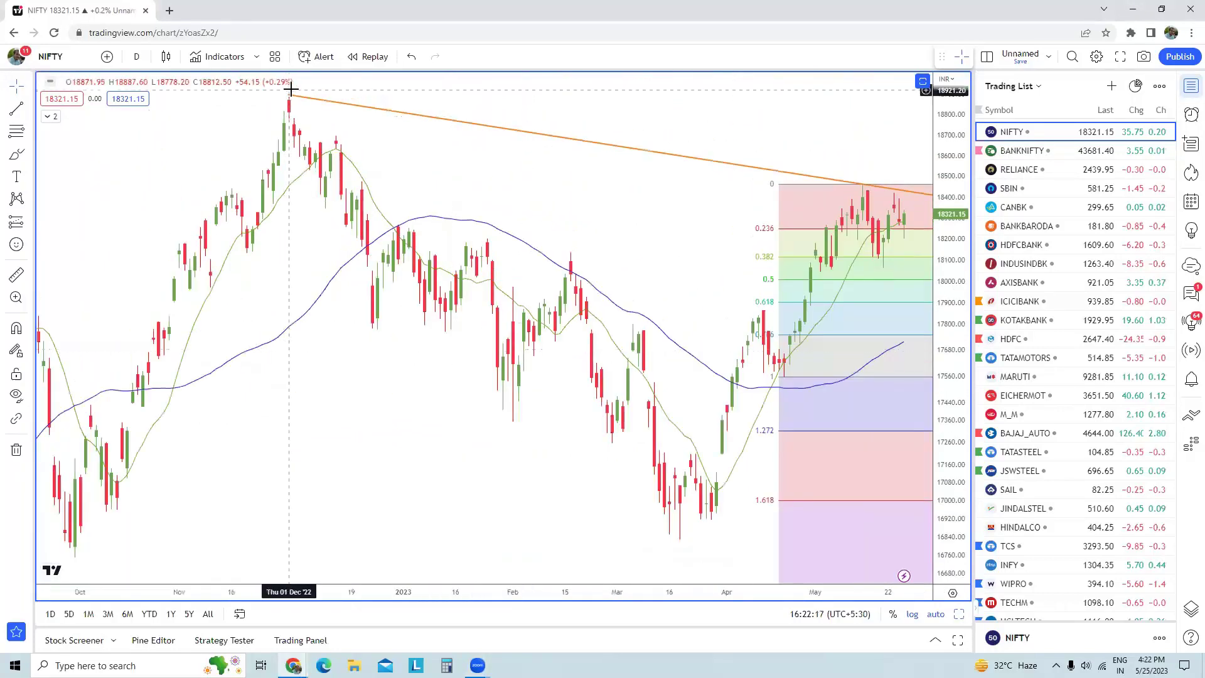
drag(290, 99, 284, 99)
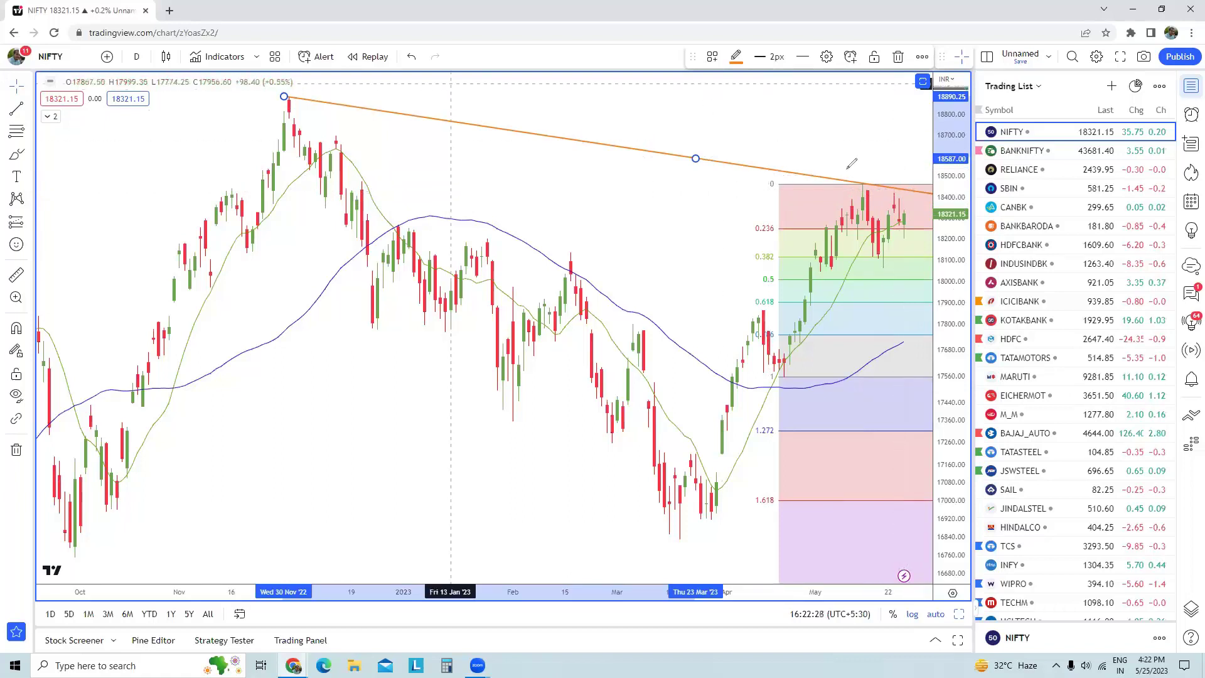
drag(901, 210, 916, 160)
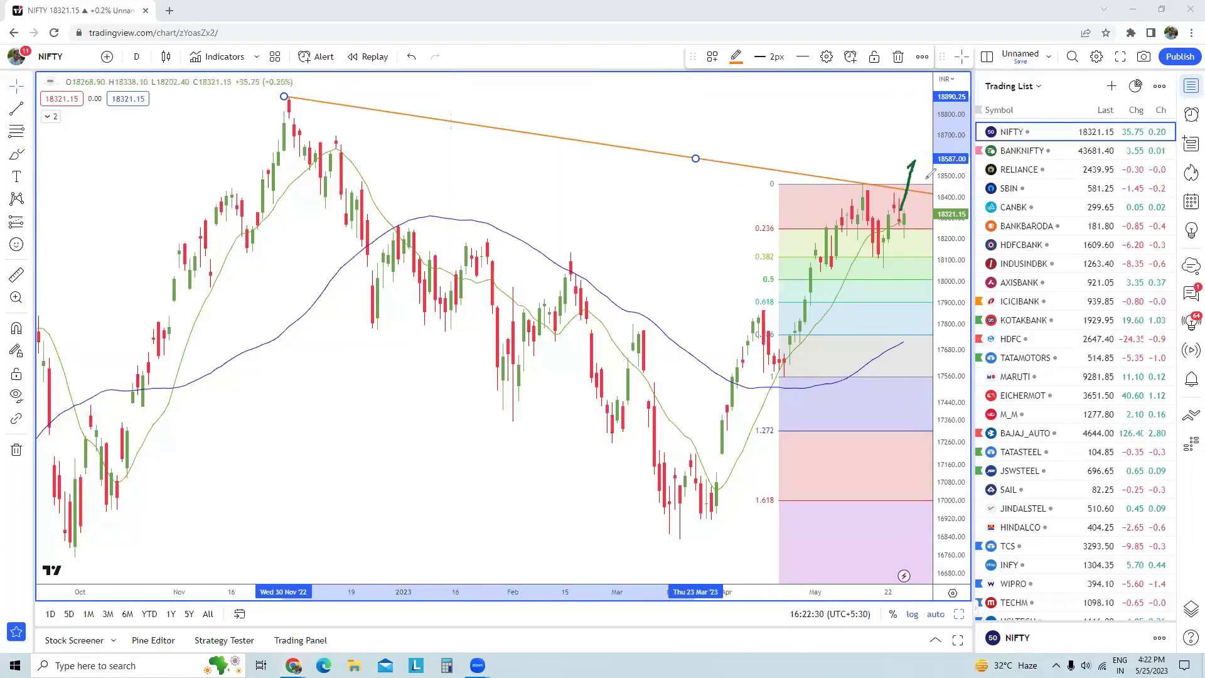
drag(851, 131, 888, 168)
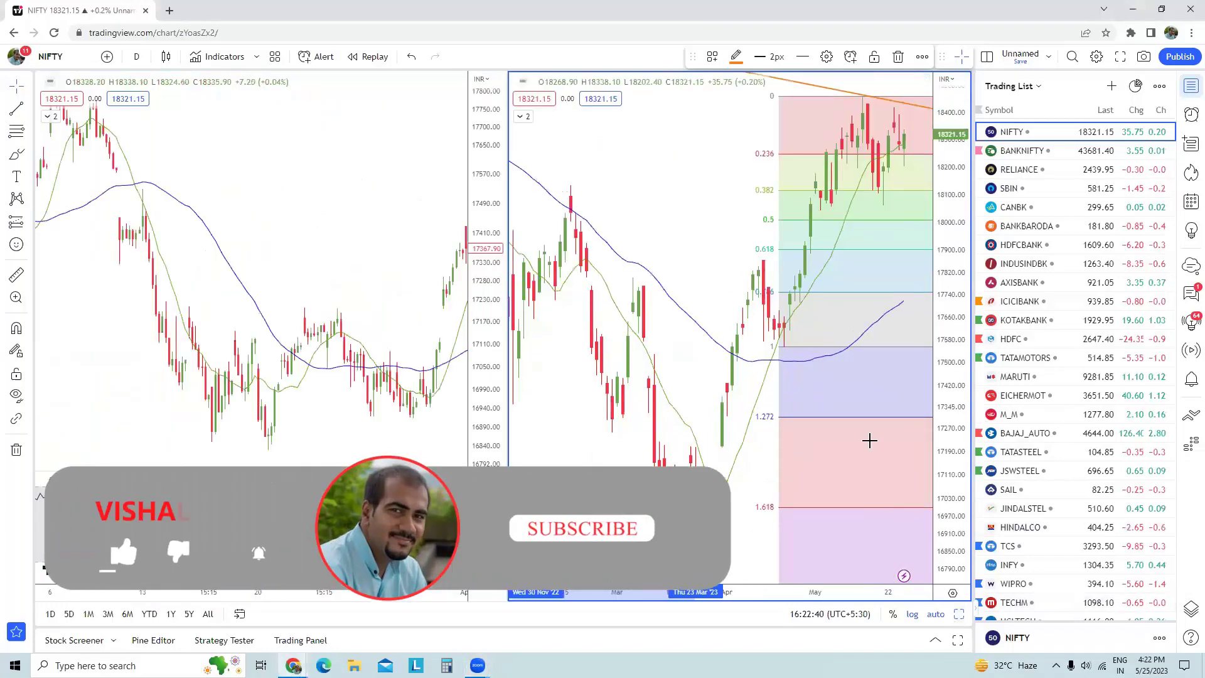
Select the right chart and load BANKNIFTY from the Trading List into both charts.
click(903, 380)
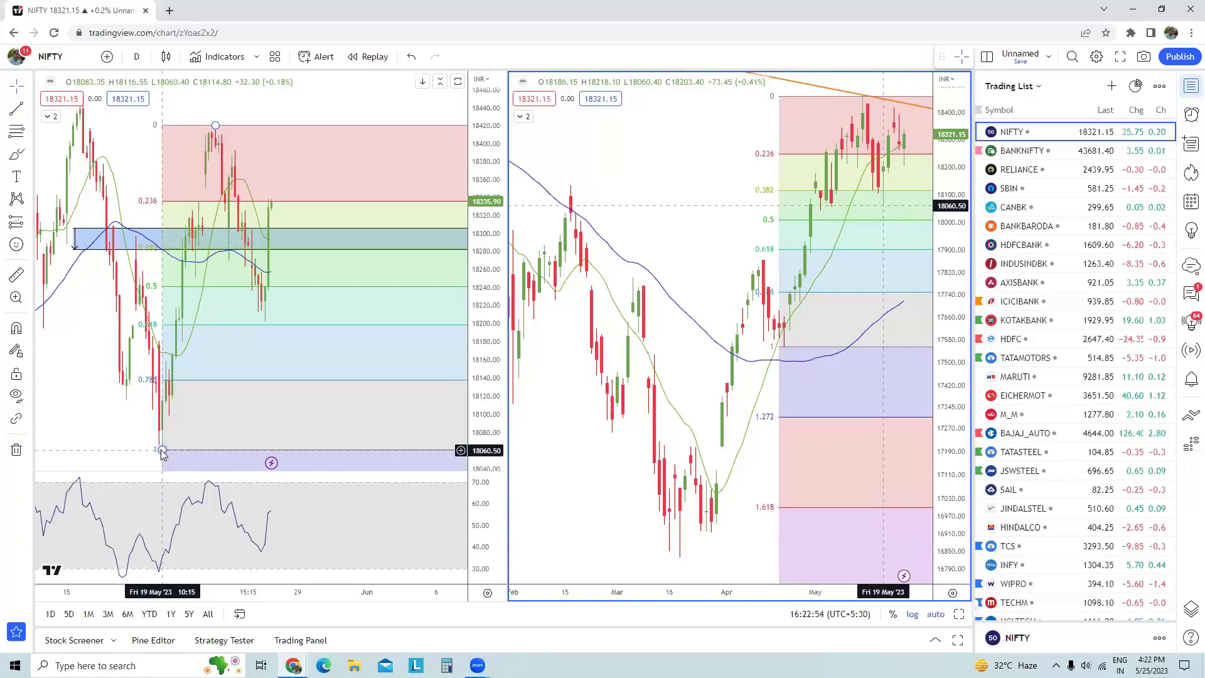
click(1065, 154)
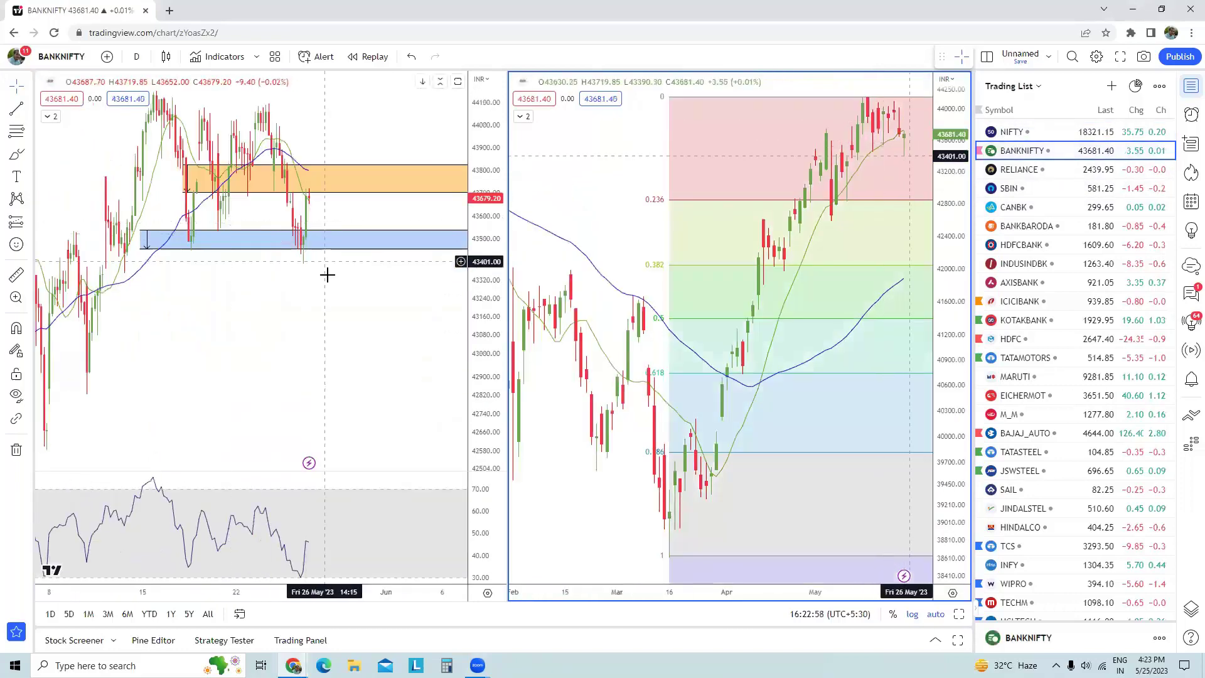
Check the blue Price Range coordinates, 43454.60 to 43537.60, and close its settings.
scroll(257, 358, down, 2)
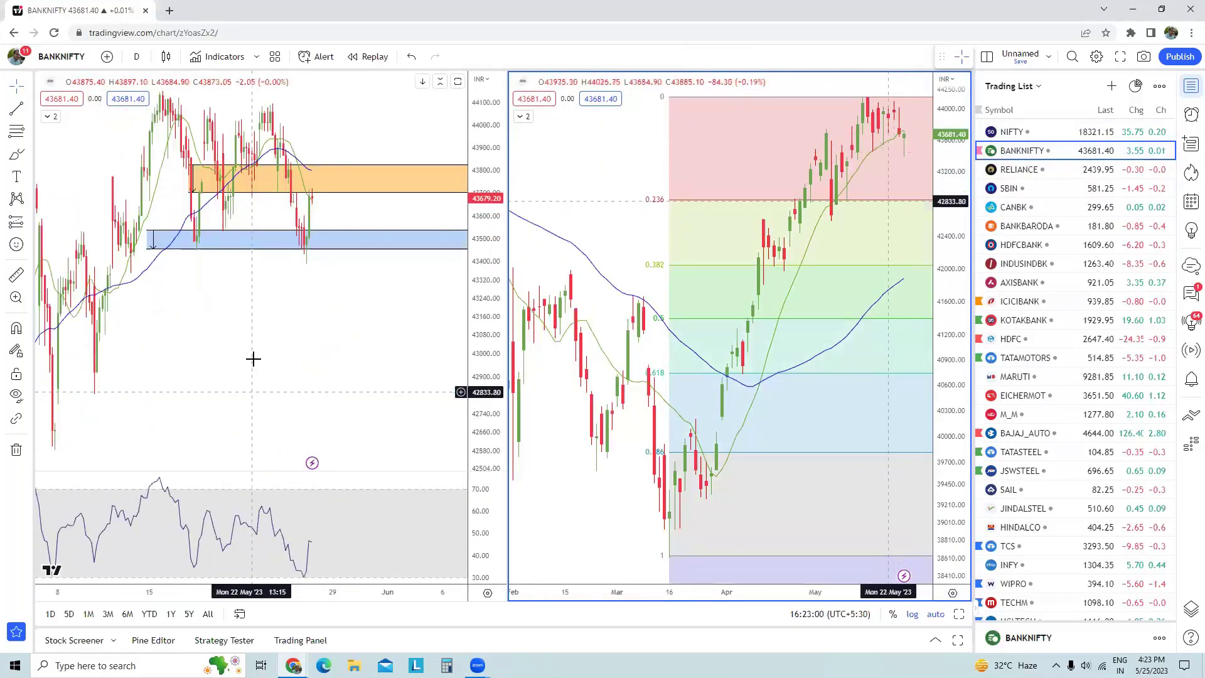
click(257, 251)
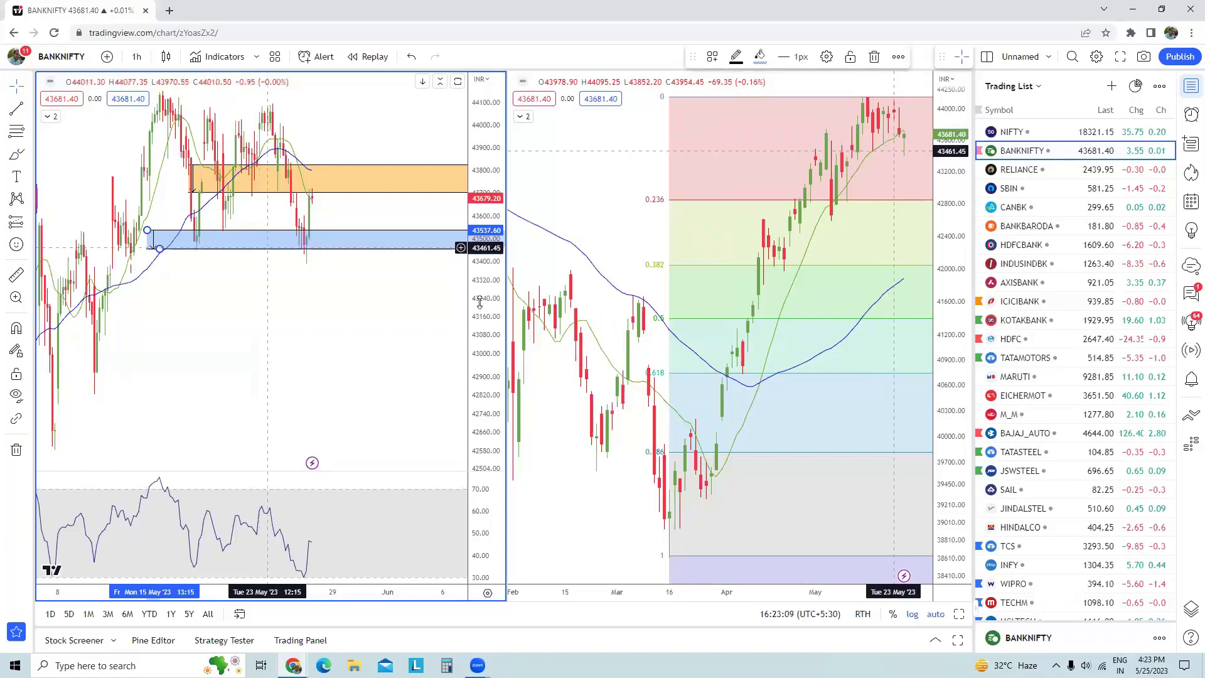
double_click(261, 249)
click(577, 243)
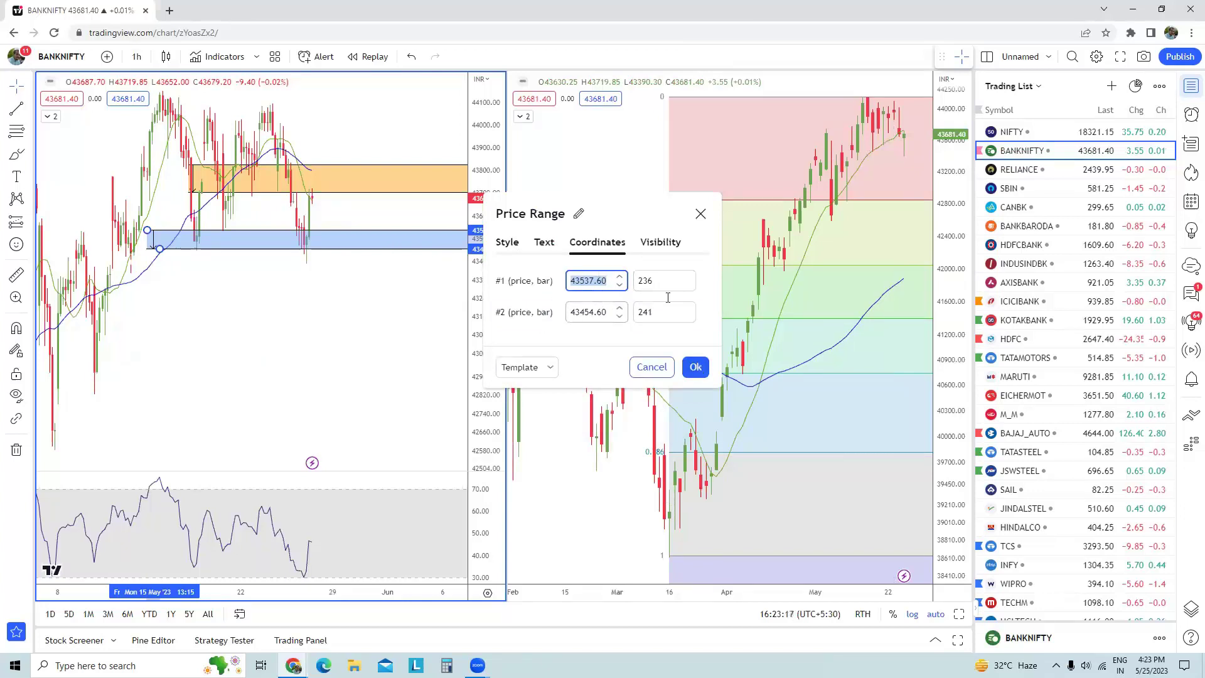
click(695, 367)
Zoom the right daily chart to show its RSI pane, then open the orange zone's Price Range settings.
scroll(320, 307, up, 2)
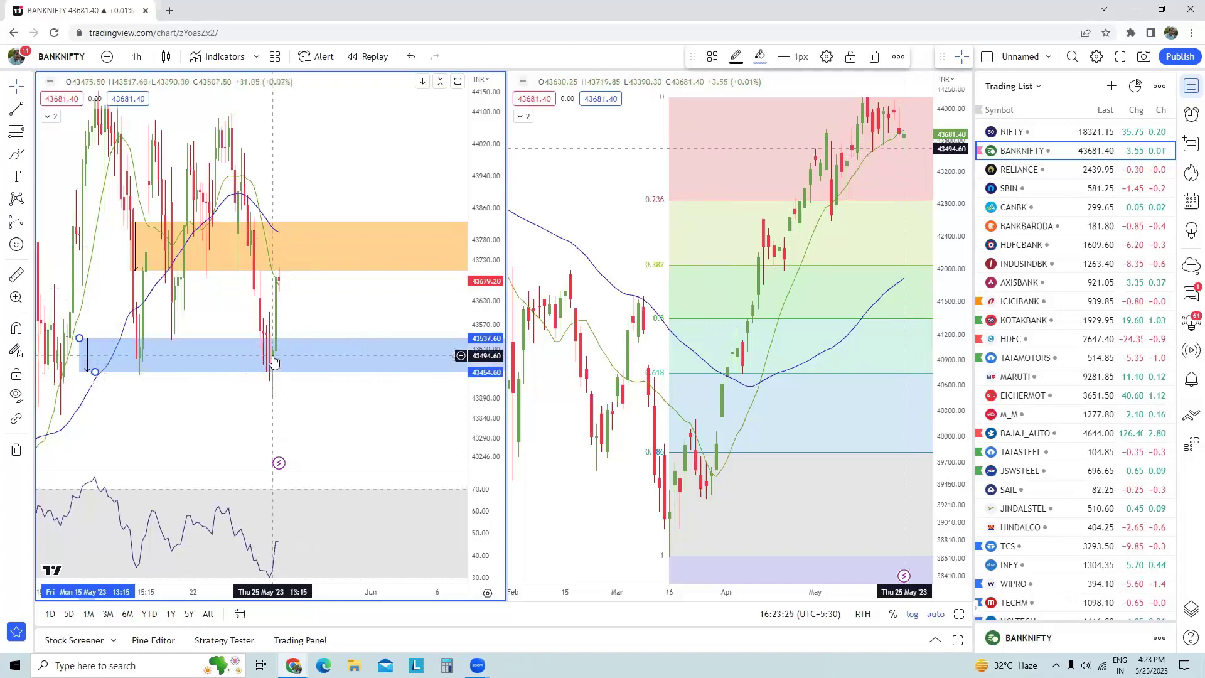
scroll(274, 383, up, 3)
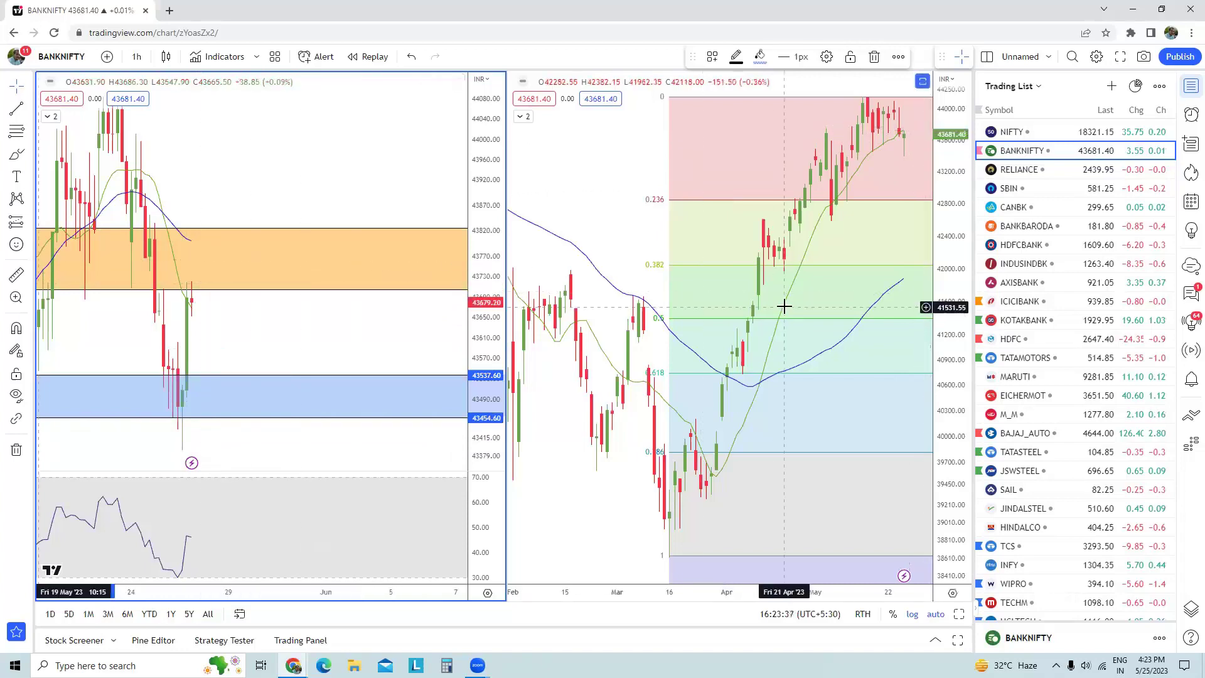
scroll(279, 317, down, 3)
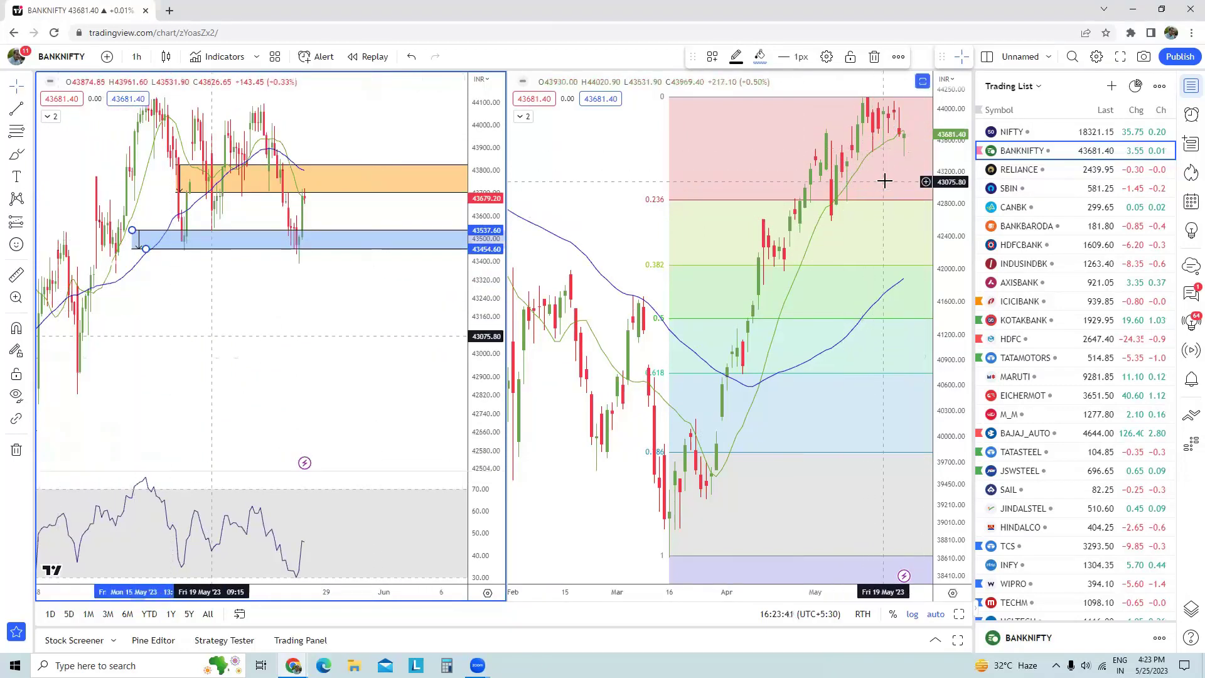
click(904, 138)
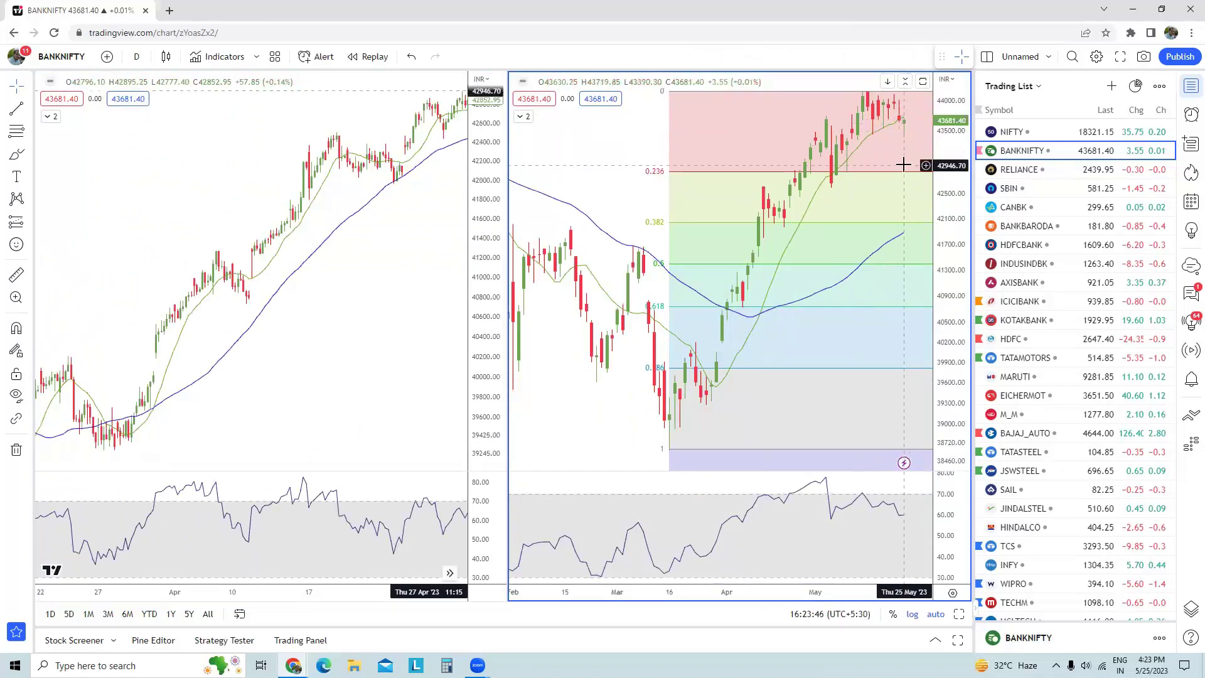
scroll(904, 165, up, 2)
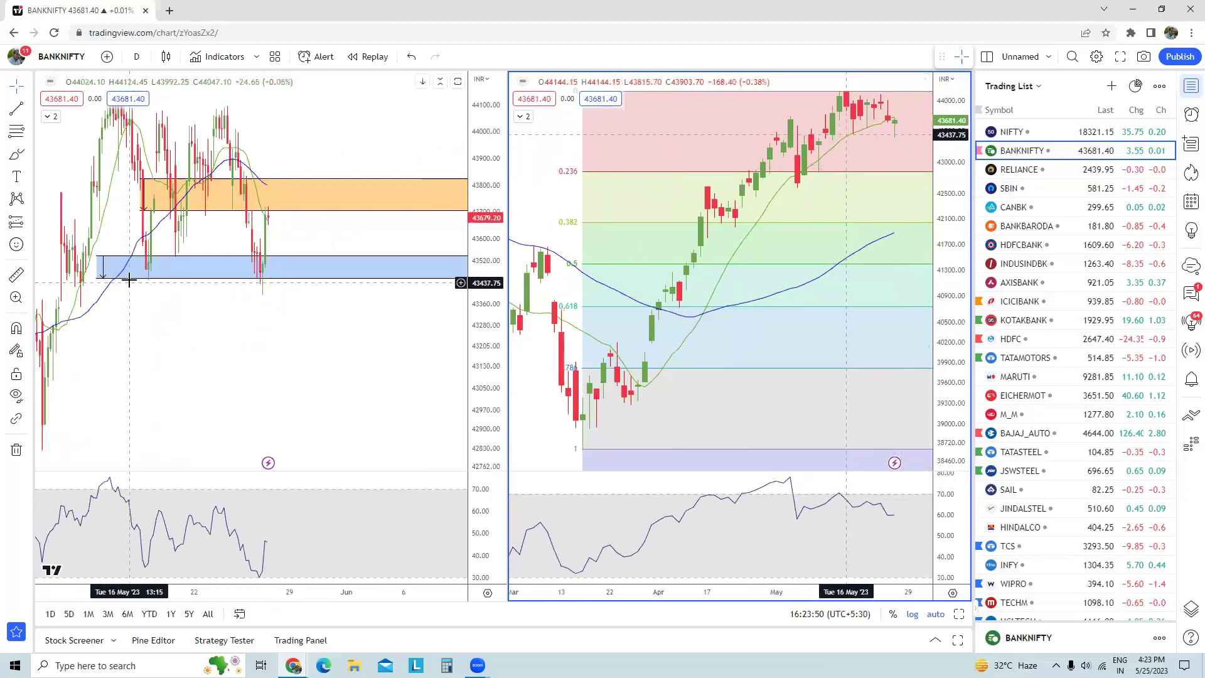
double_click(303, 187)
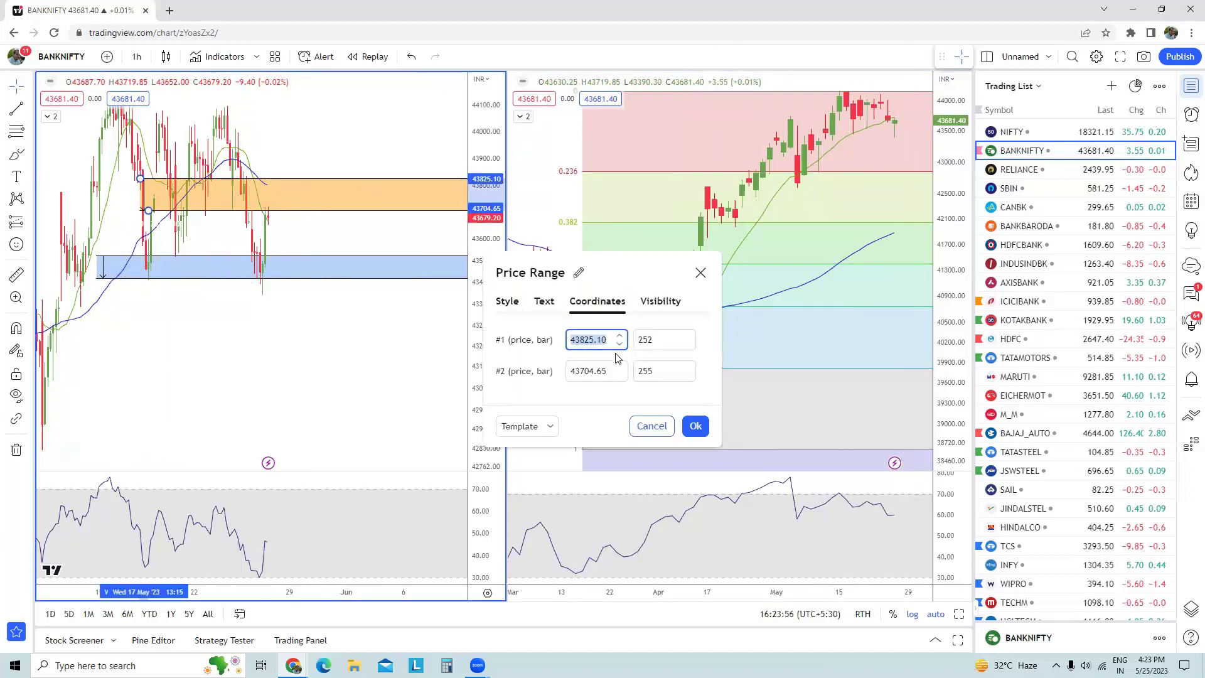
Confirm the orange zone's 43704.65–43825.10 coordinates, trace its edges in green, then return to NIFTY.
click(694, 427)
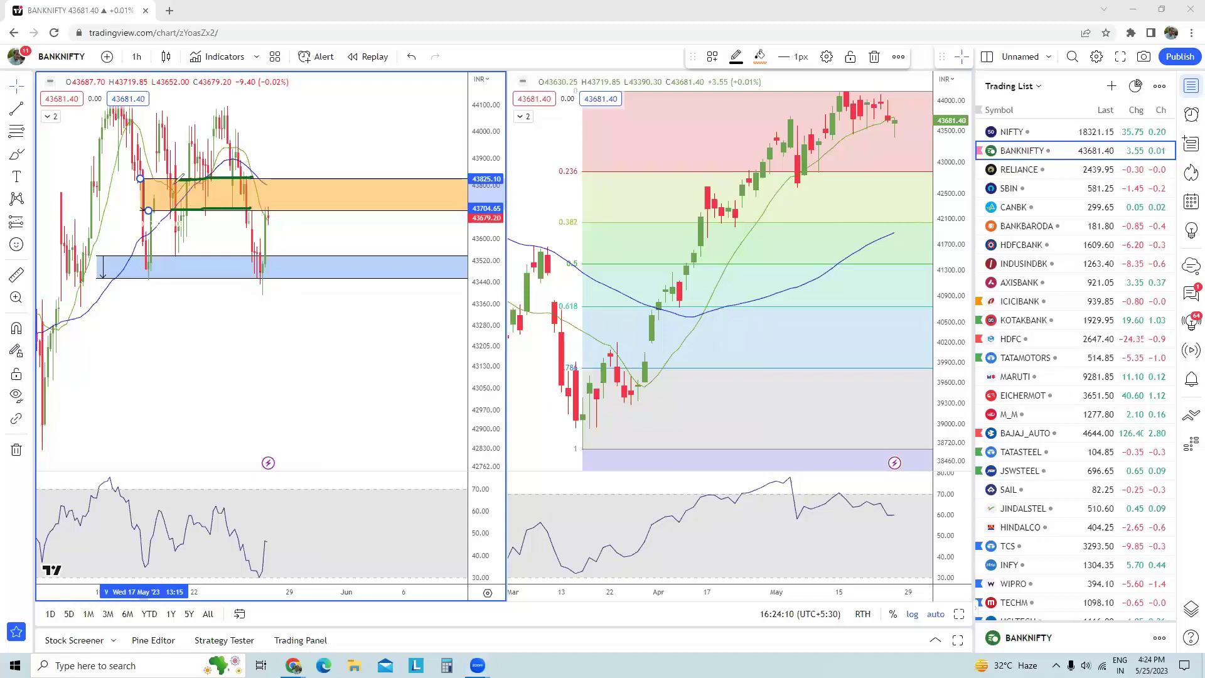
drag(171, 207, 240, 184)
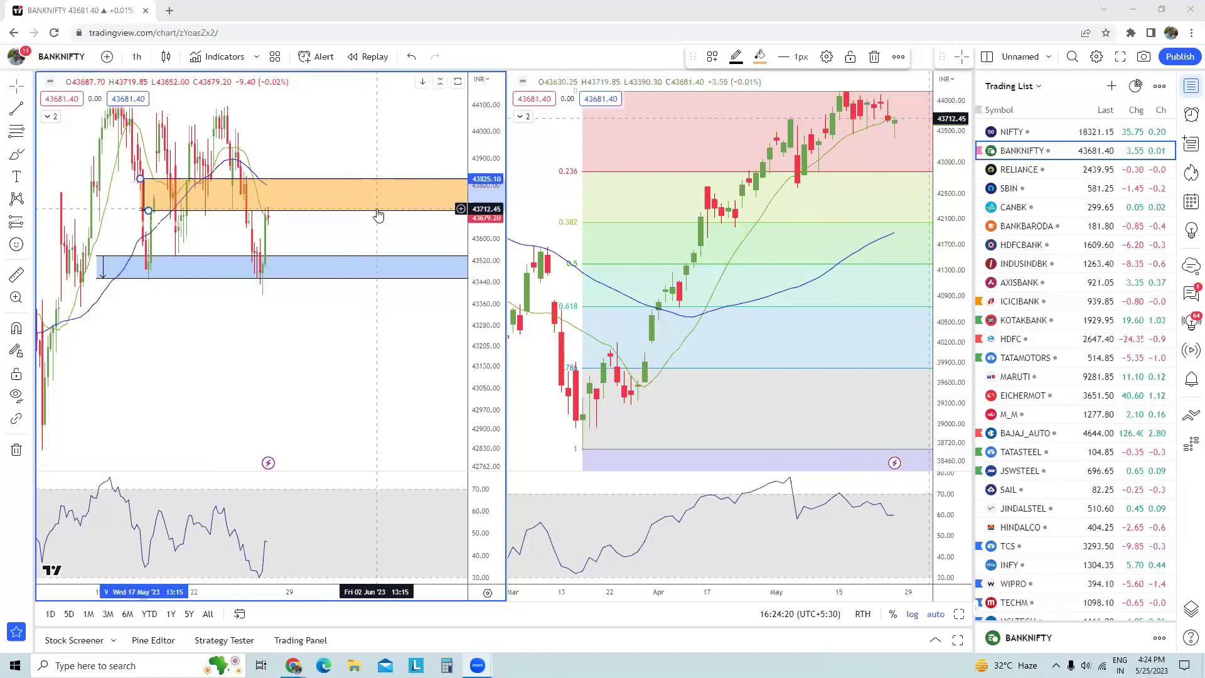
click(988, 133)
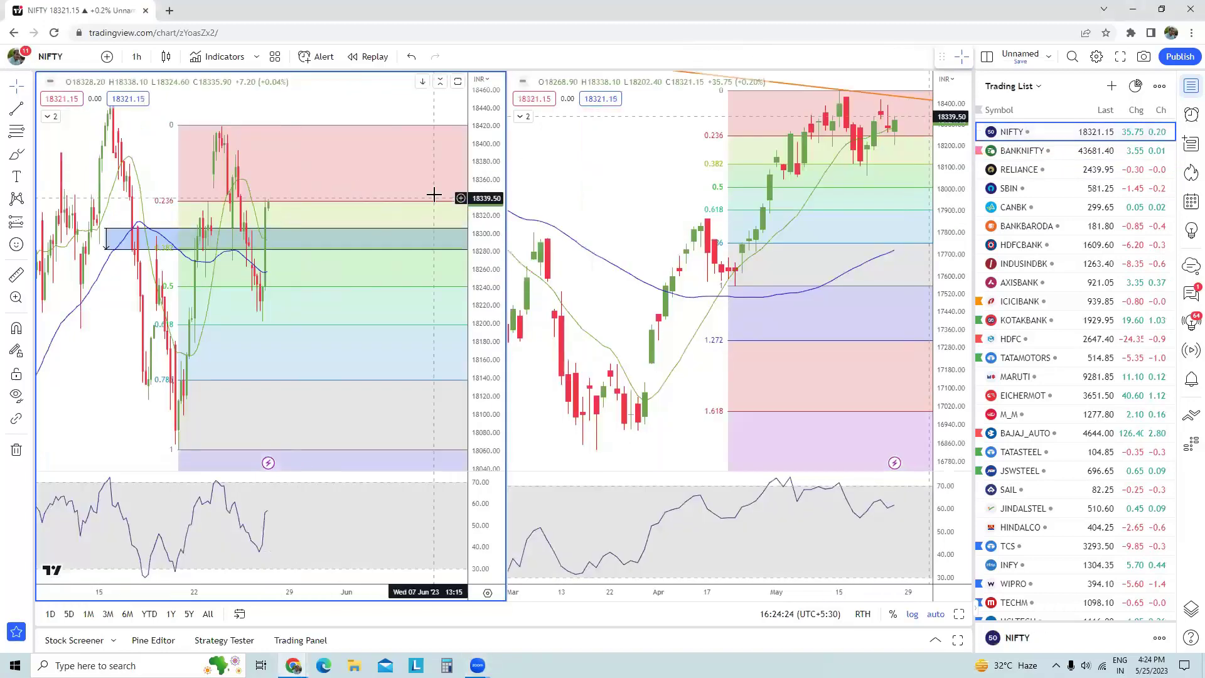
Zoom out the left NIFTY 1h chart to show Fibonacci levels 0 through 1.618.
scroll(317, 235, down, 3)
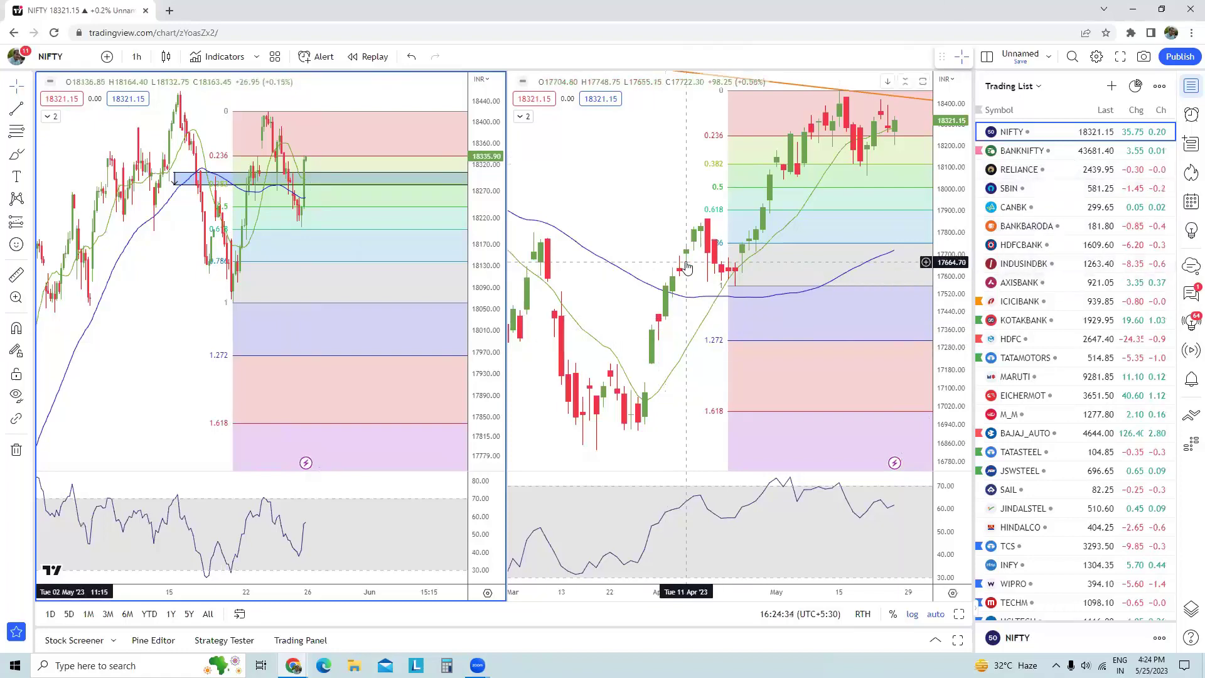
Search for MAHIND and load Mahindra & Mahindra (M_M) into both charts.
text(M&M)
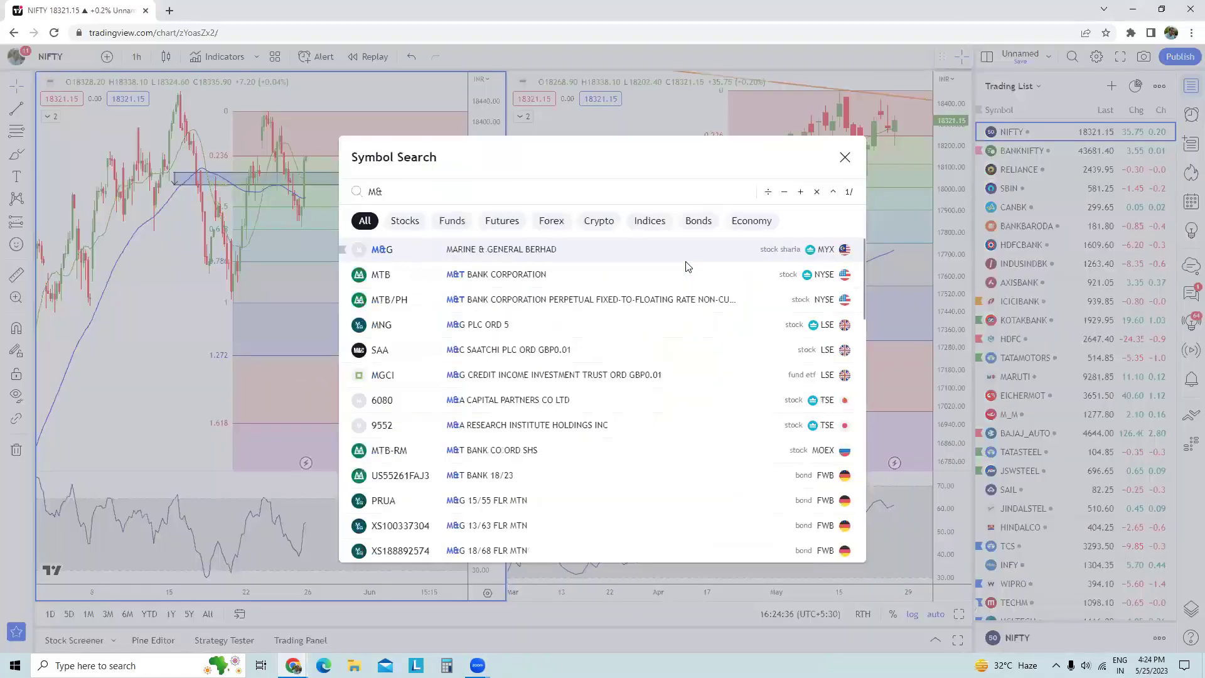
key(BackSpace)
key(BackSpace)
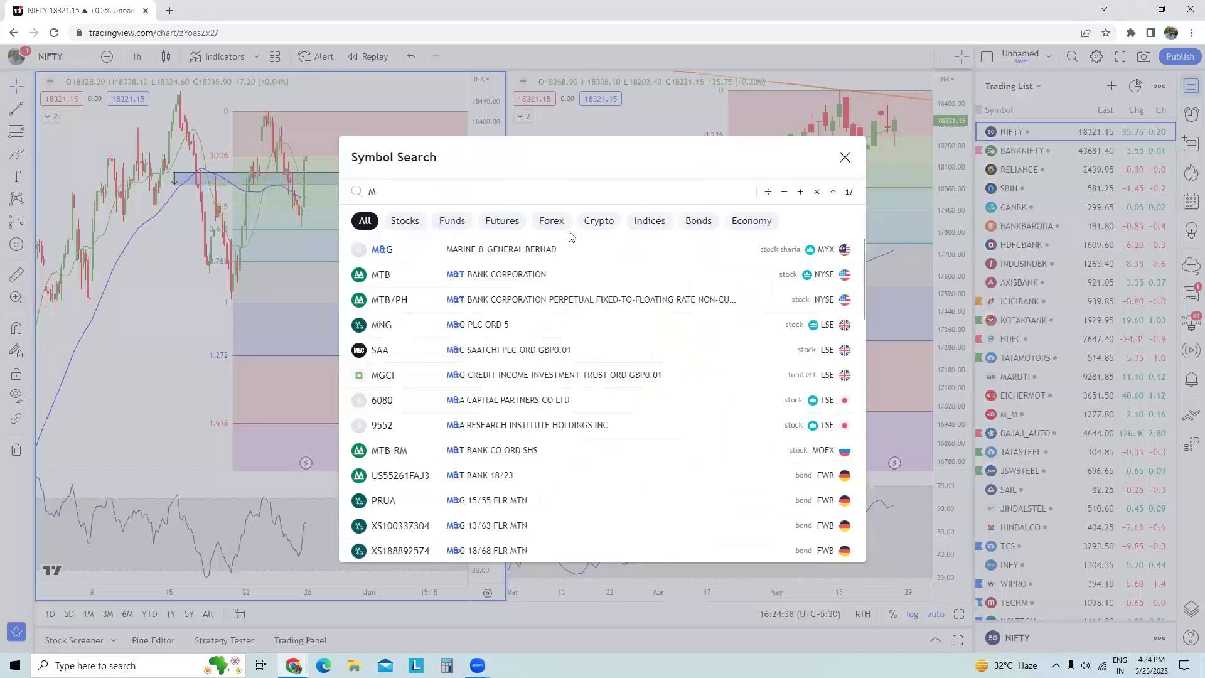
text(AHIND)
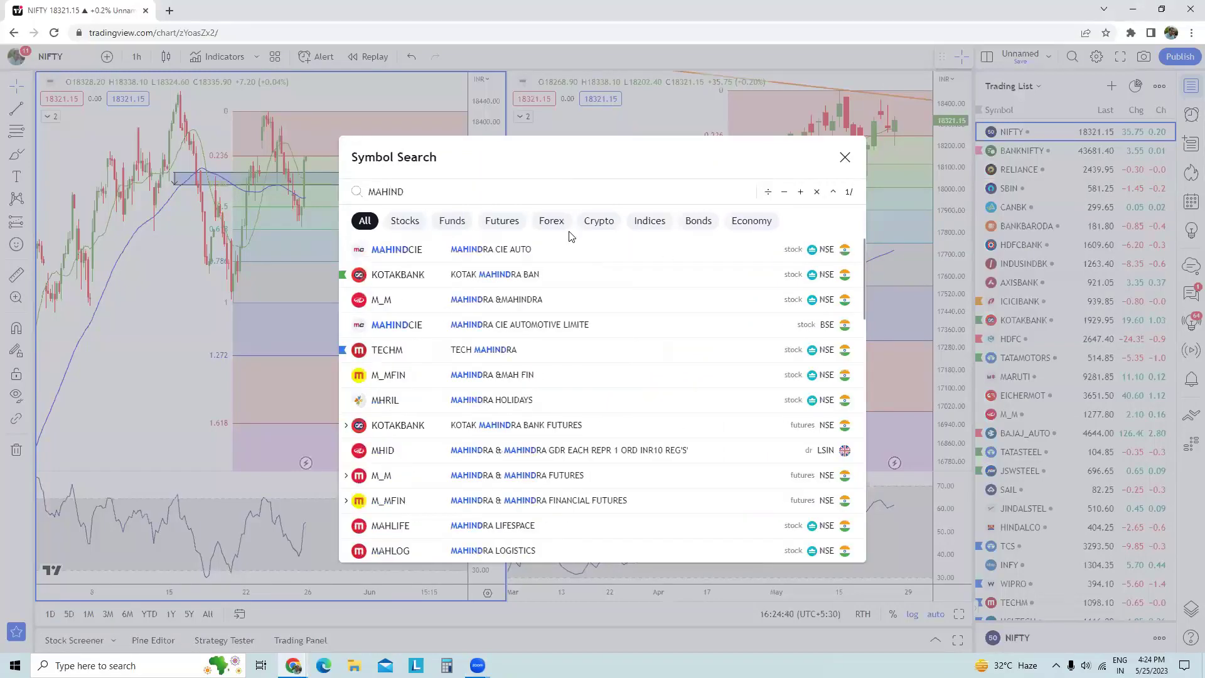
click(577, 300)
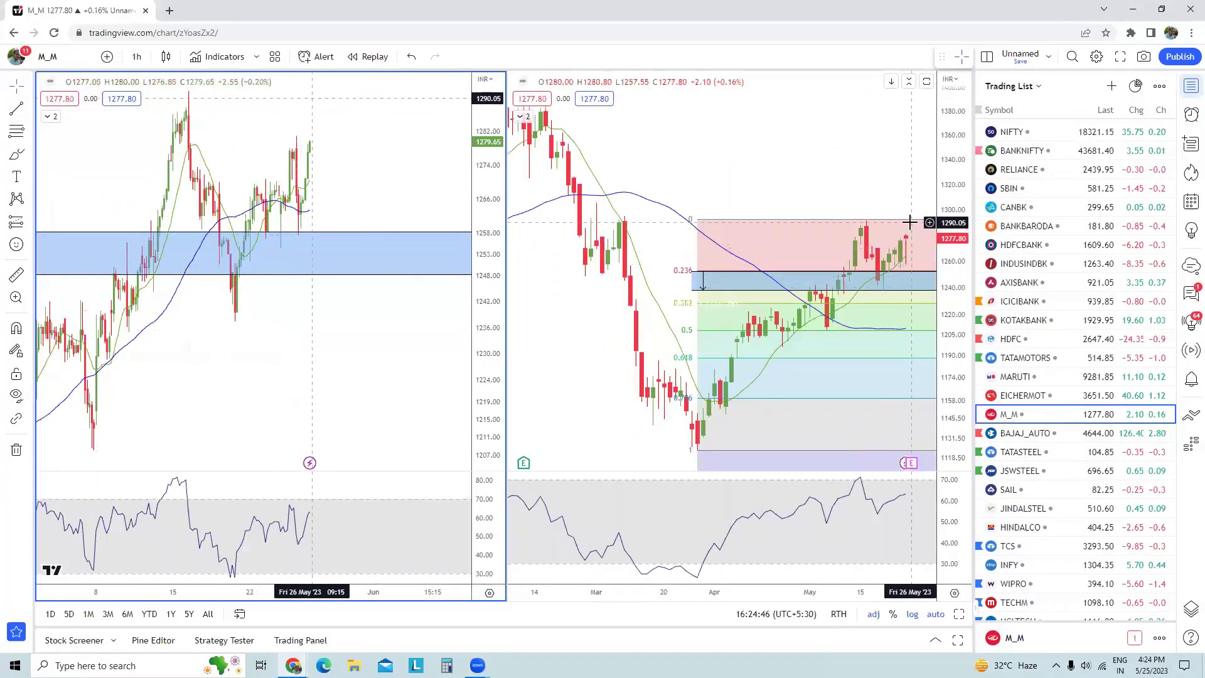
Flip both charts through MARUTI and then EICHERMOT from the Trading List.
click(1028, 378)
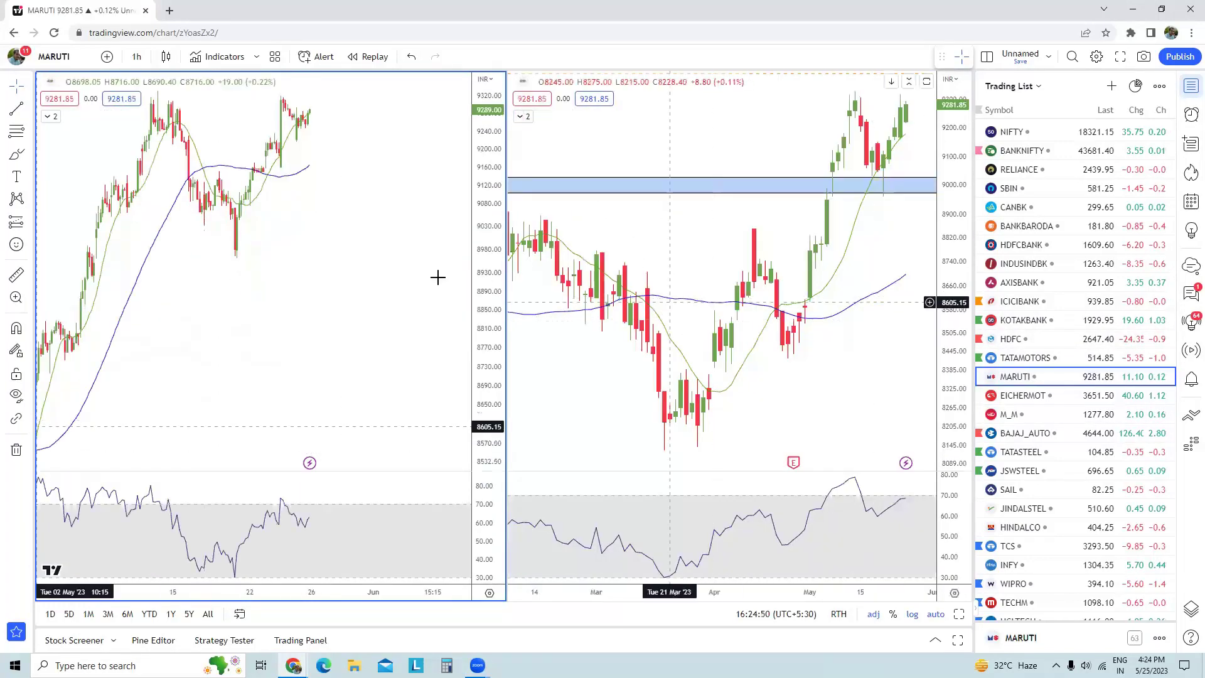
scroll(251, 285, up, 3)
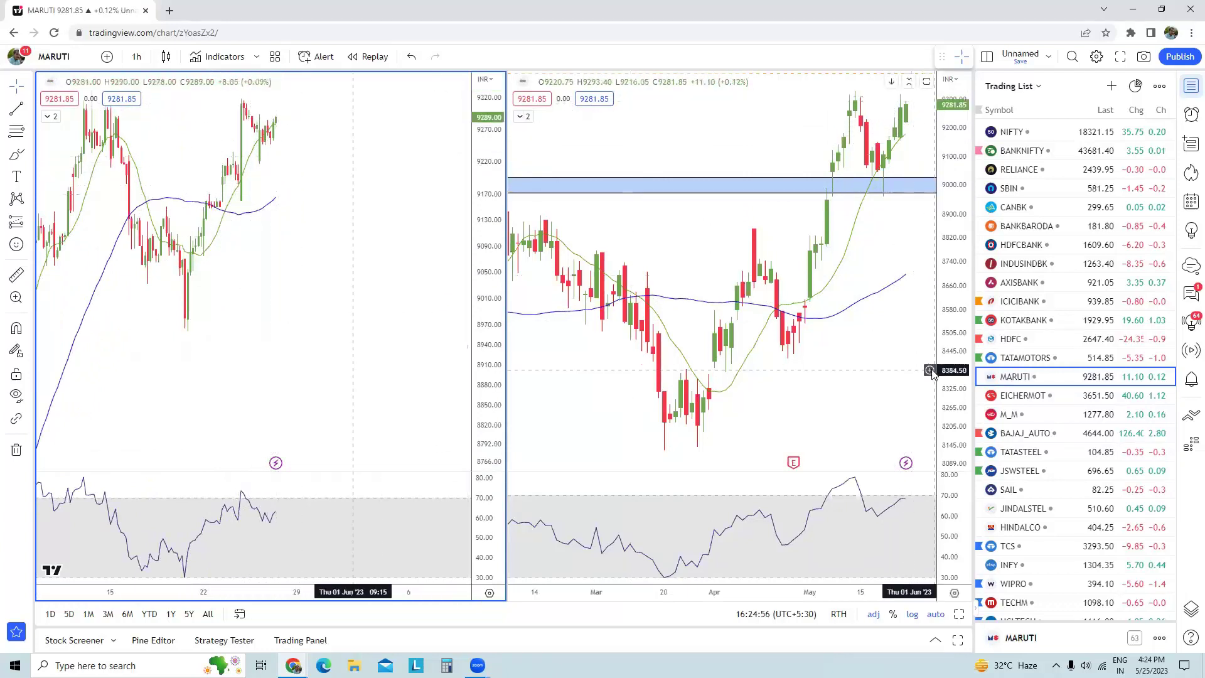
click(1044, 402)
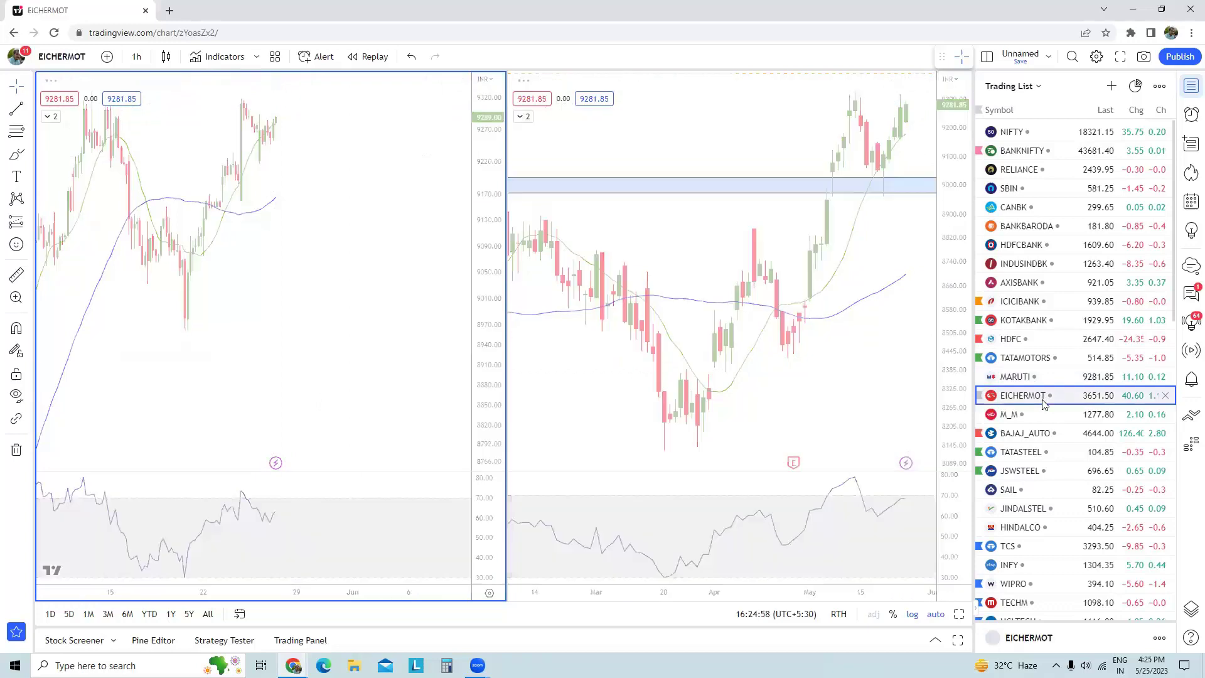
scroll(239, 374, down, 2)
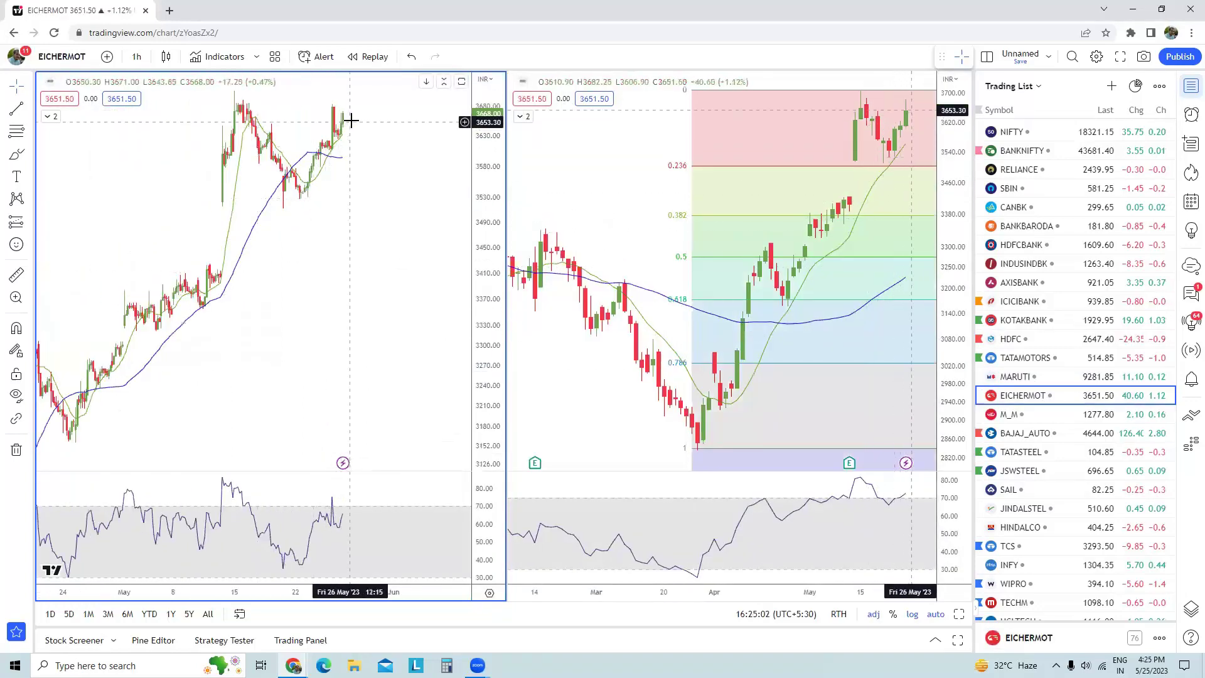
Step through BAJAJ_AUTO, TCS and INFY, landing on WIPRO with the chart zoomed out.
click(1039, 436)
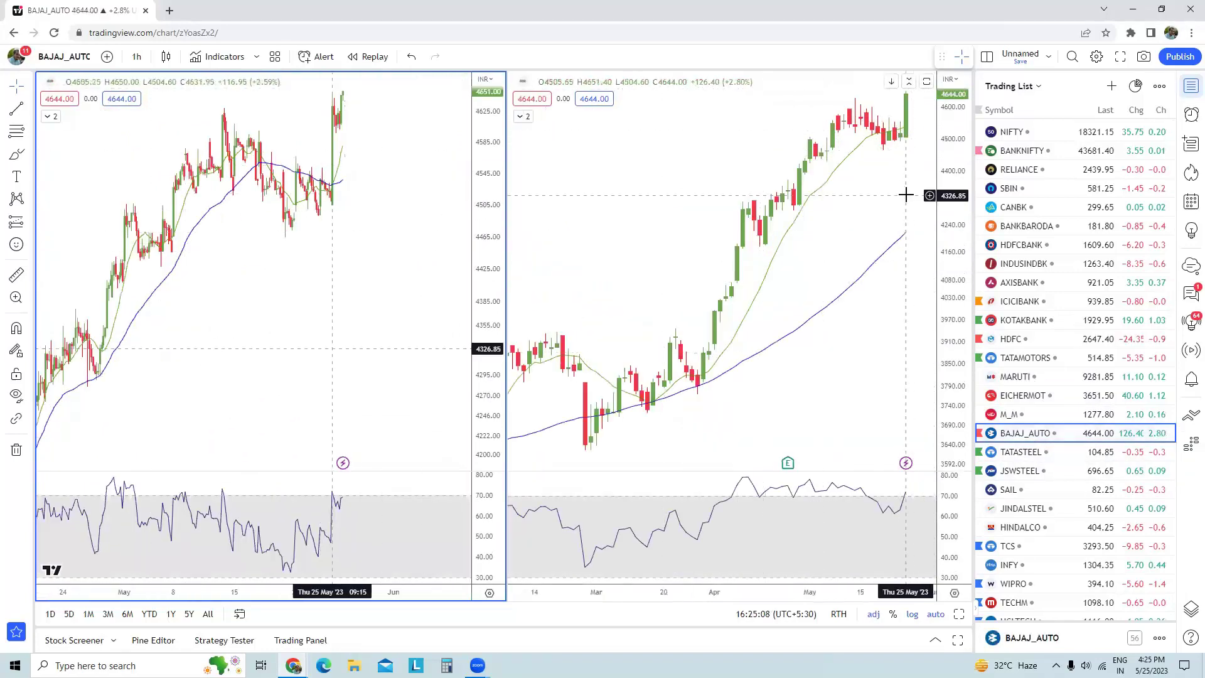
scroll(1067, 436, down, 4)
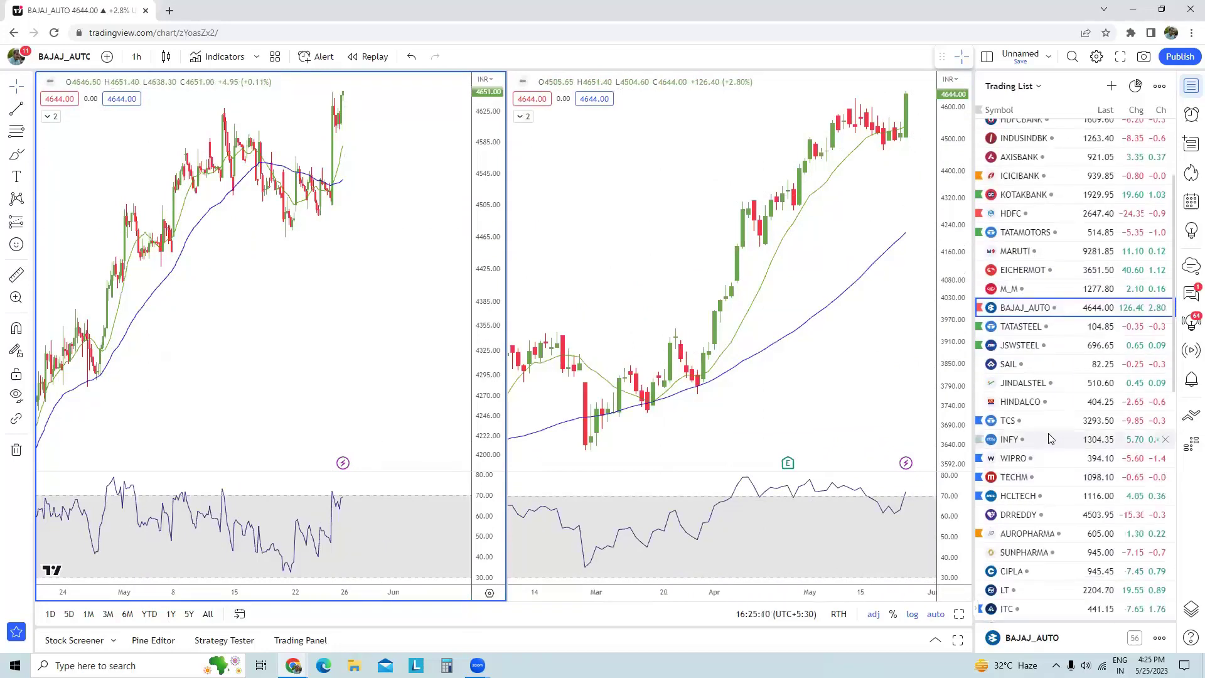
click(1049, 428)
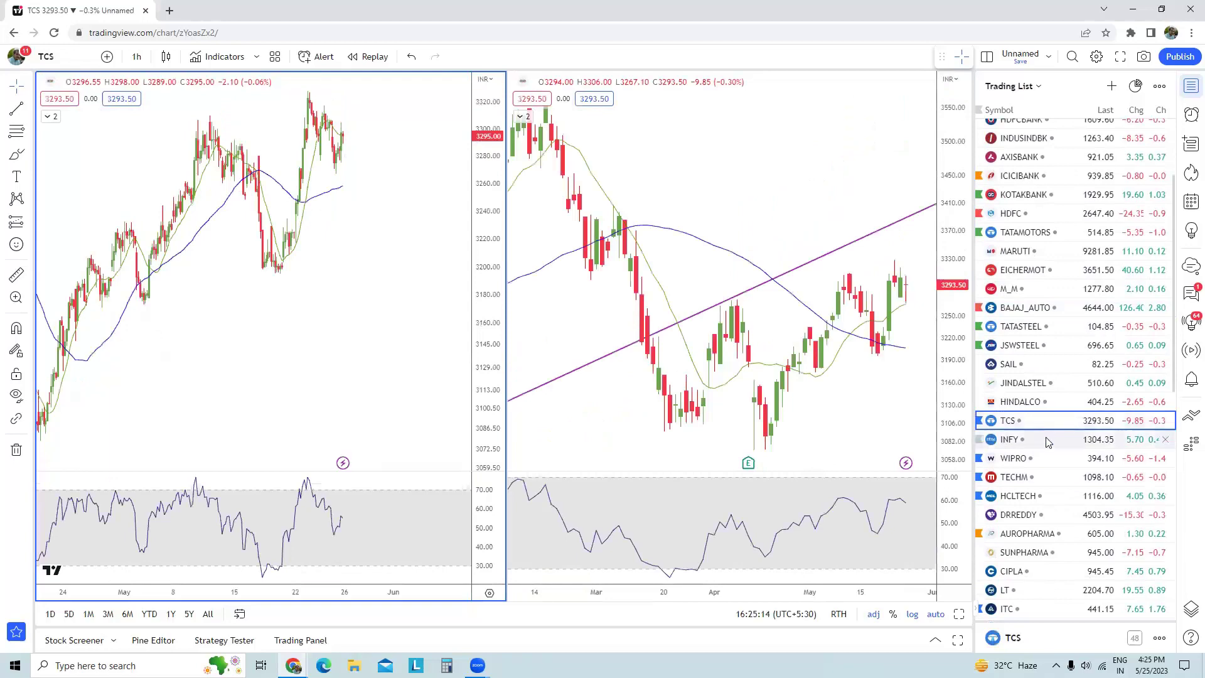
click(1046, 443)
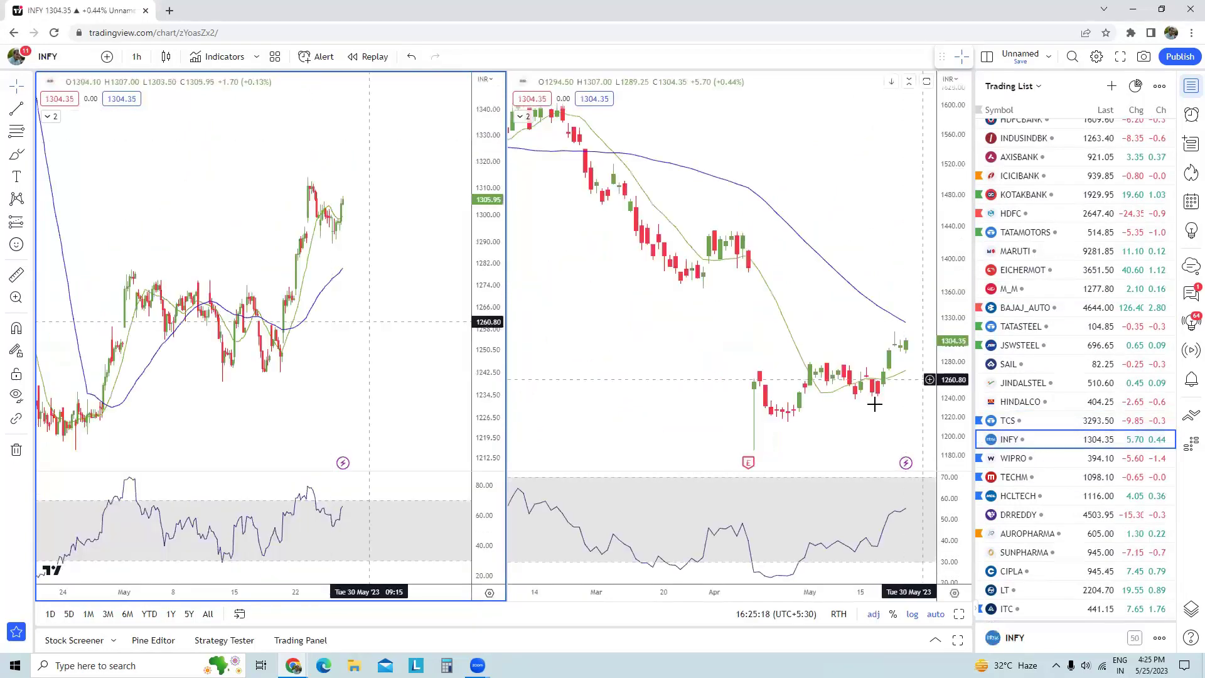
click(1022, 458)
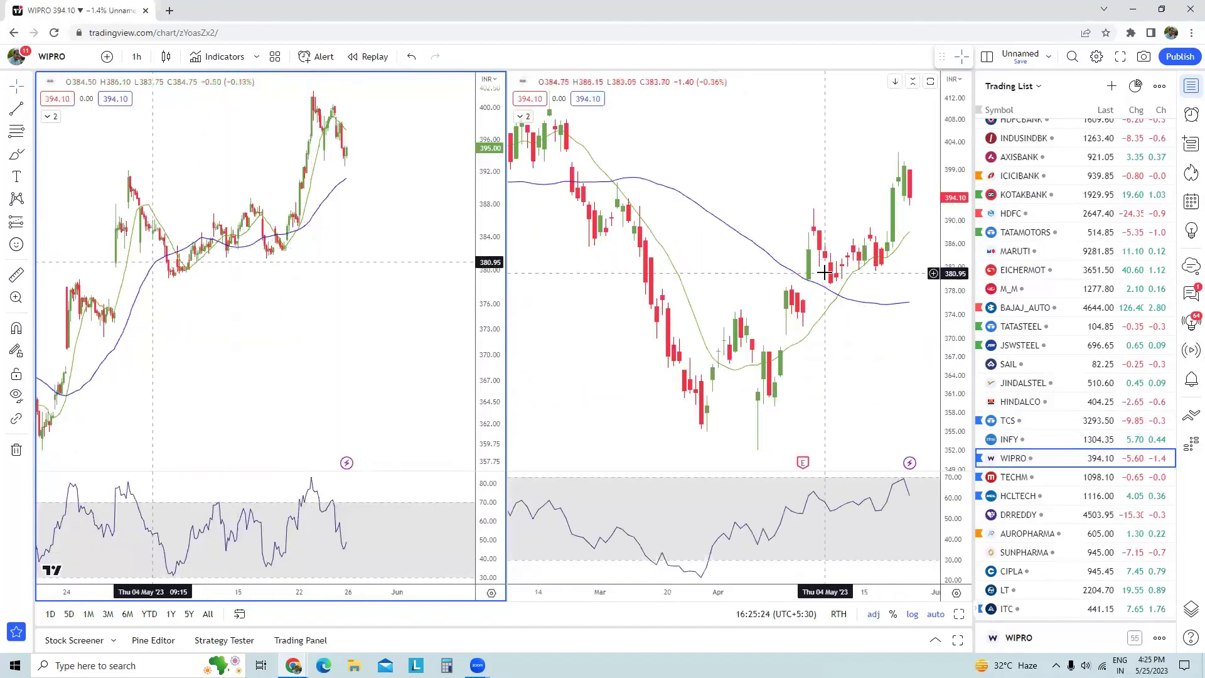
scroll(803, 280, up, 2)
scroll(803, 280, down, 2)
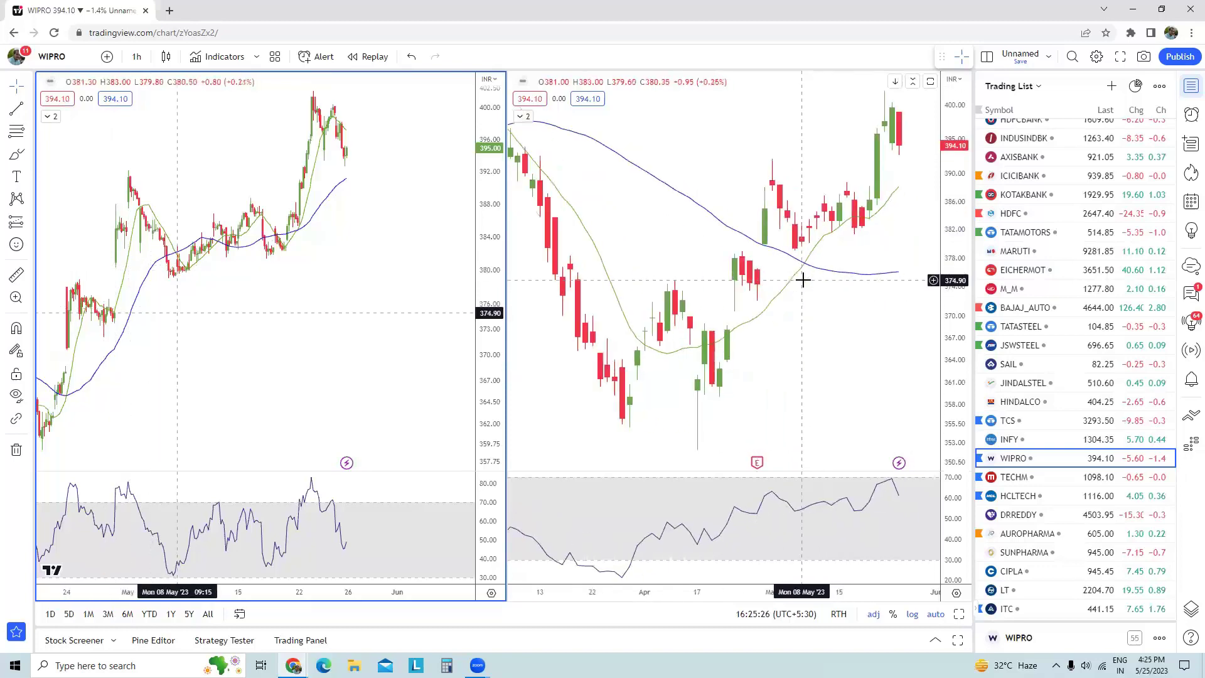
scroll(858, 232, down, 2)
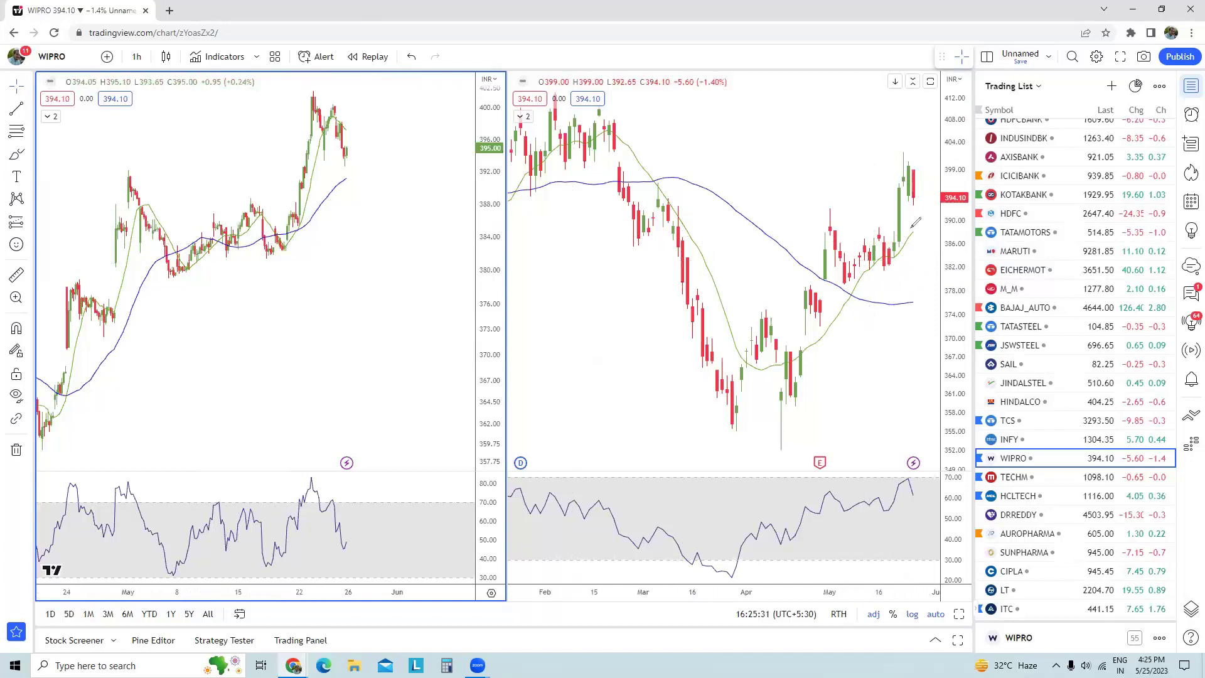
Sketch WIPRO support lines near 387 and 379, then move through ITC to HINDUNILVR.
drag(855, 227, 910, 227)
drag(833, 287, 921, 285)
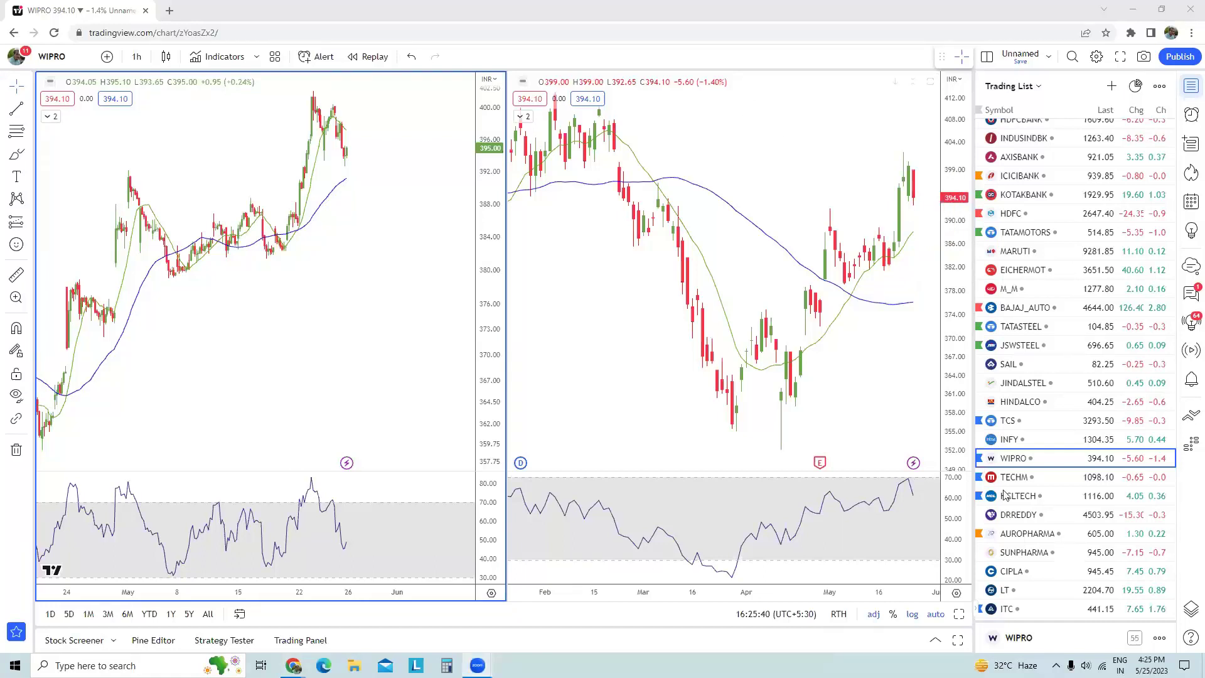
scroll(1013, 541, down, 1)
click(1011, 545)
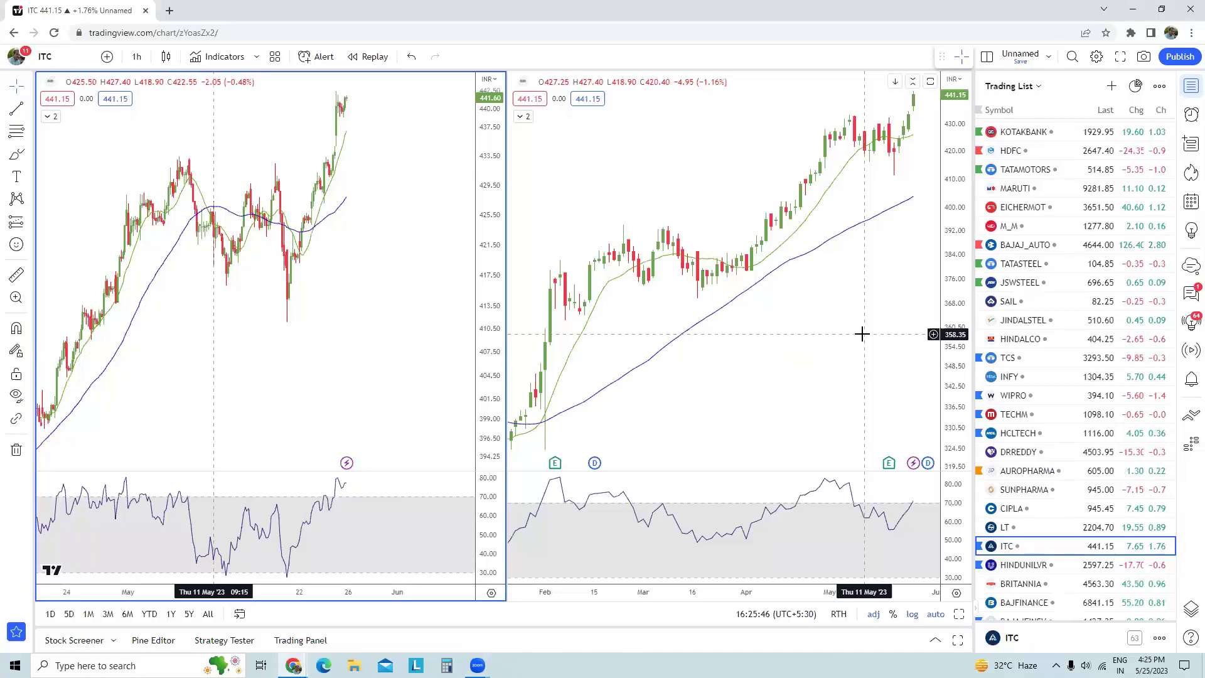
click(1028, 570)
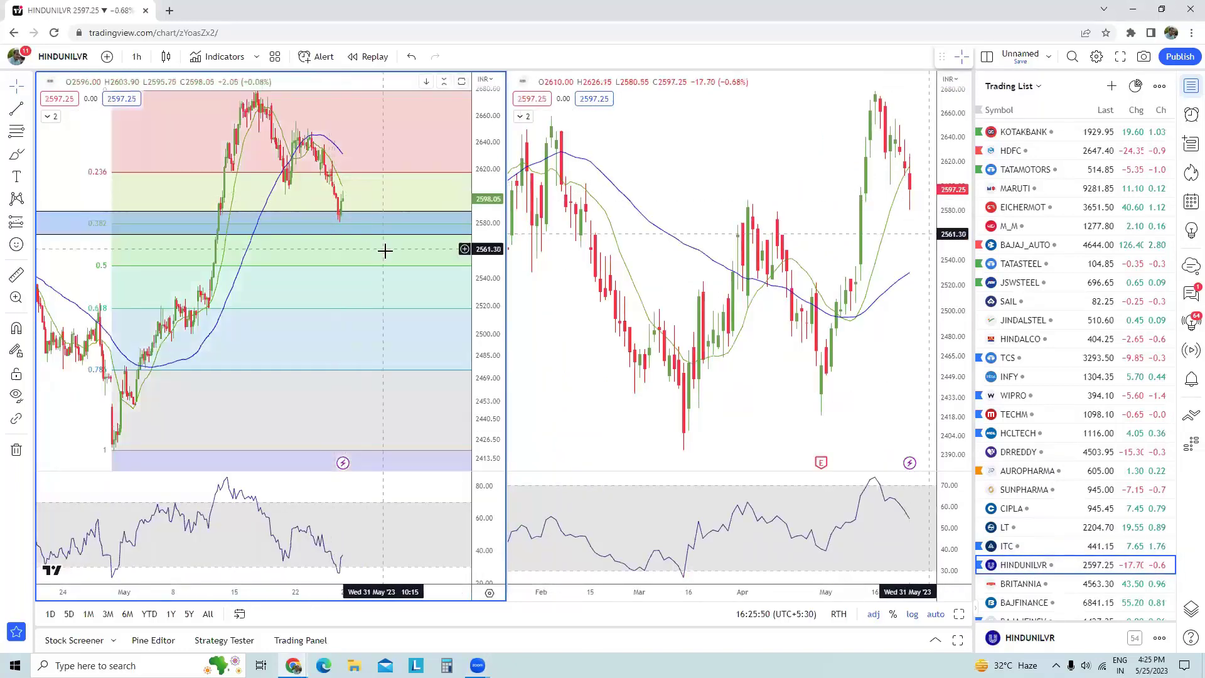
Draw two HINDUNILVR support lines near 2580, a pullback stroke to 2590, and a bounce arrow toward 2650.
scroll(624, 185, down, 2)
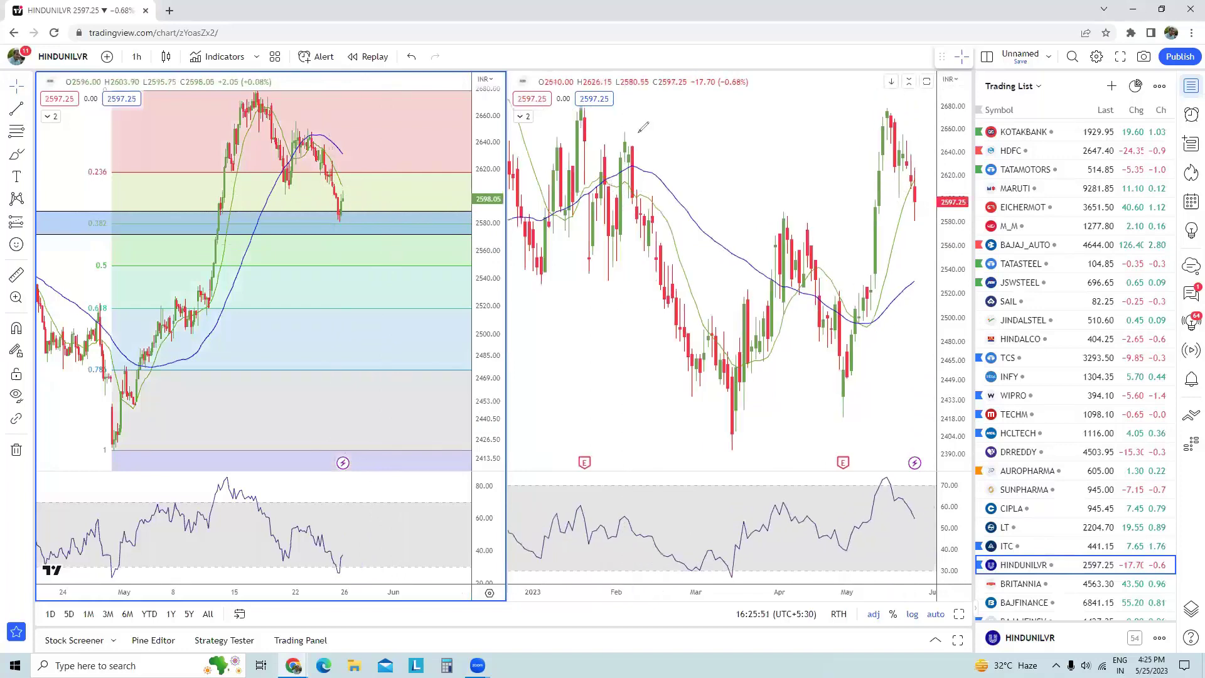
drag(765, 216, 933, 211)
drag(780, 229, 933, 228)
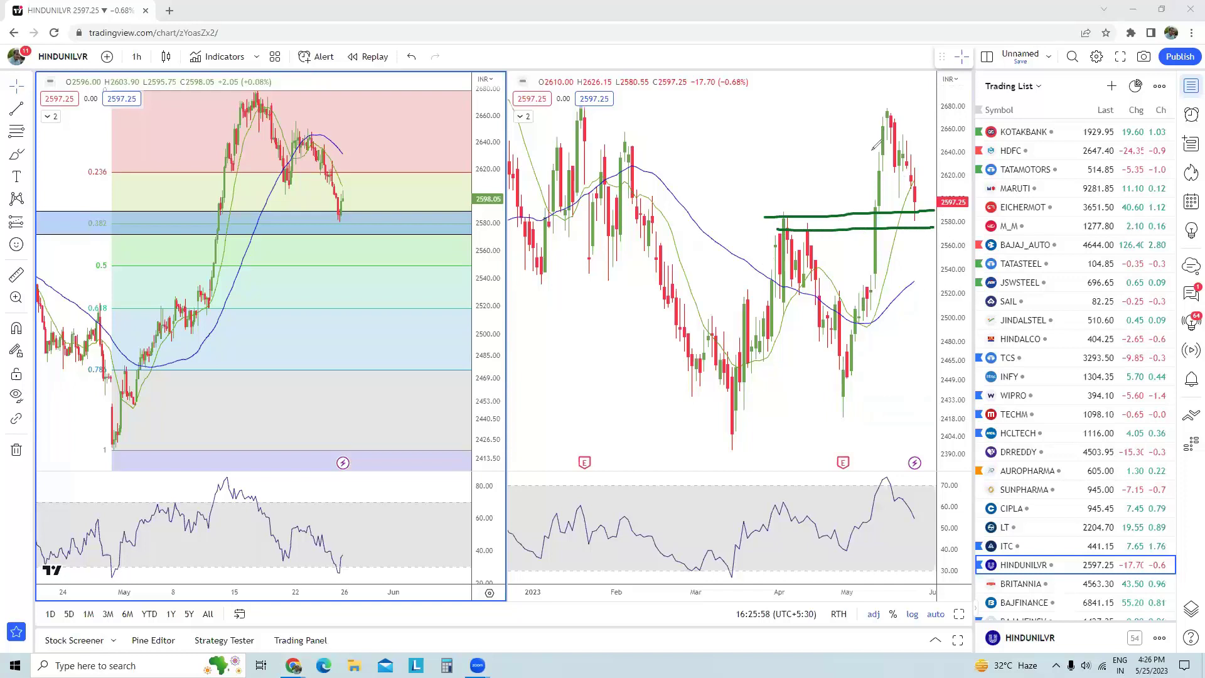
mouse_move(878, 125)
mouse_down()
mouse_move(908, 217)
mouse_move(916, 203)
mouse_up()
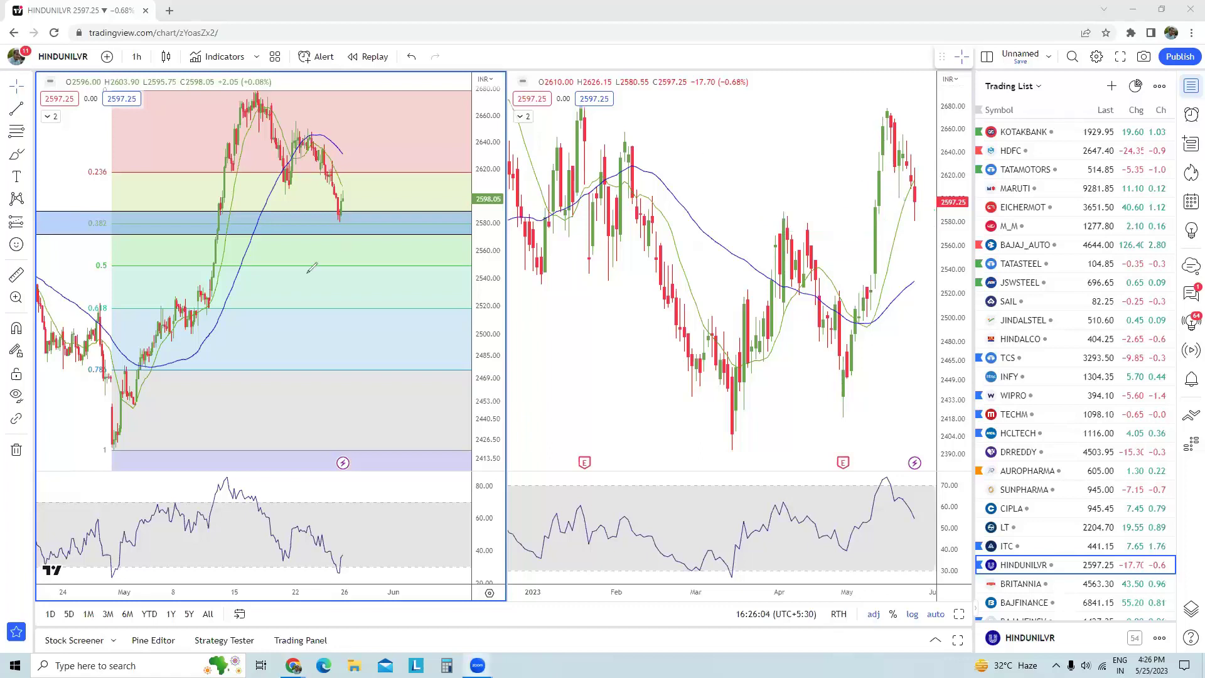
mouse_move(347, 215)
mouse_down()
mouse_move(371, 134)
mouse_move(389, 155)
mouse_up()
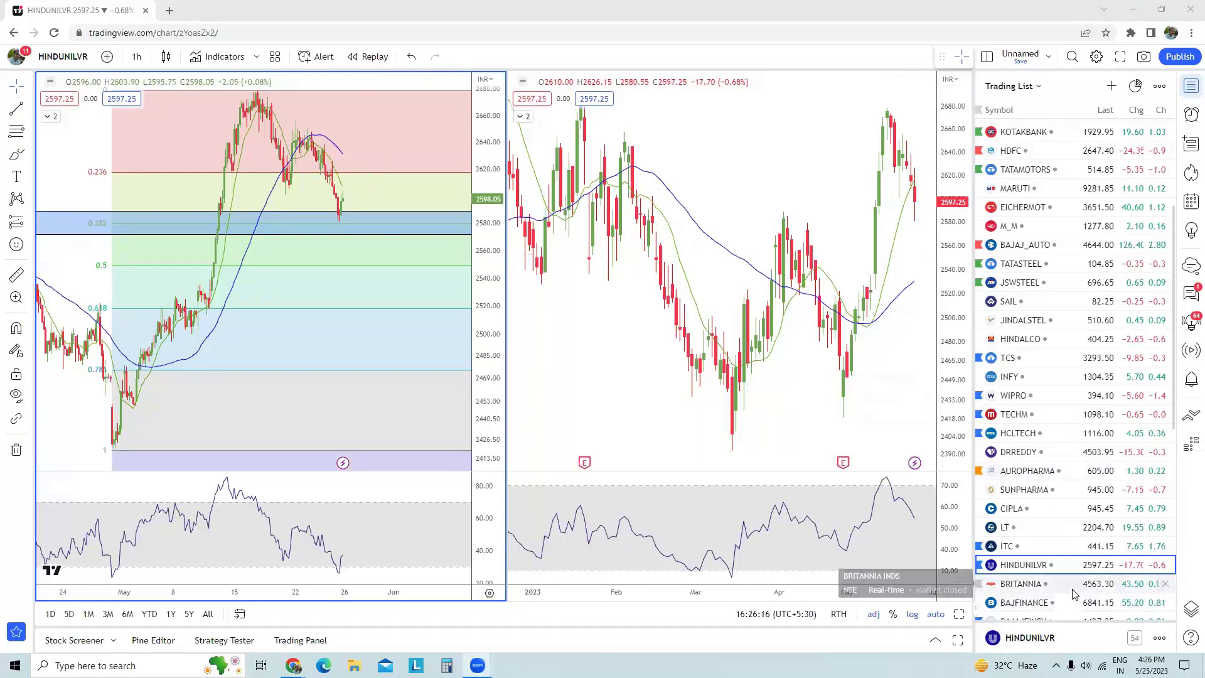
Load BHEL into both charts from the Trading List.
scroll(1067, 565, down, 3)
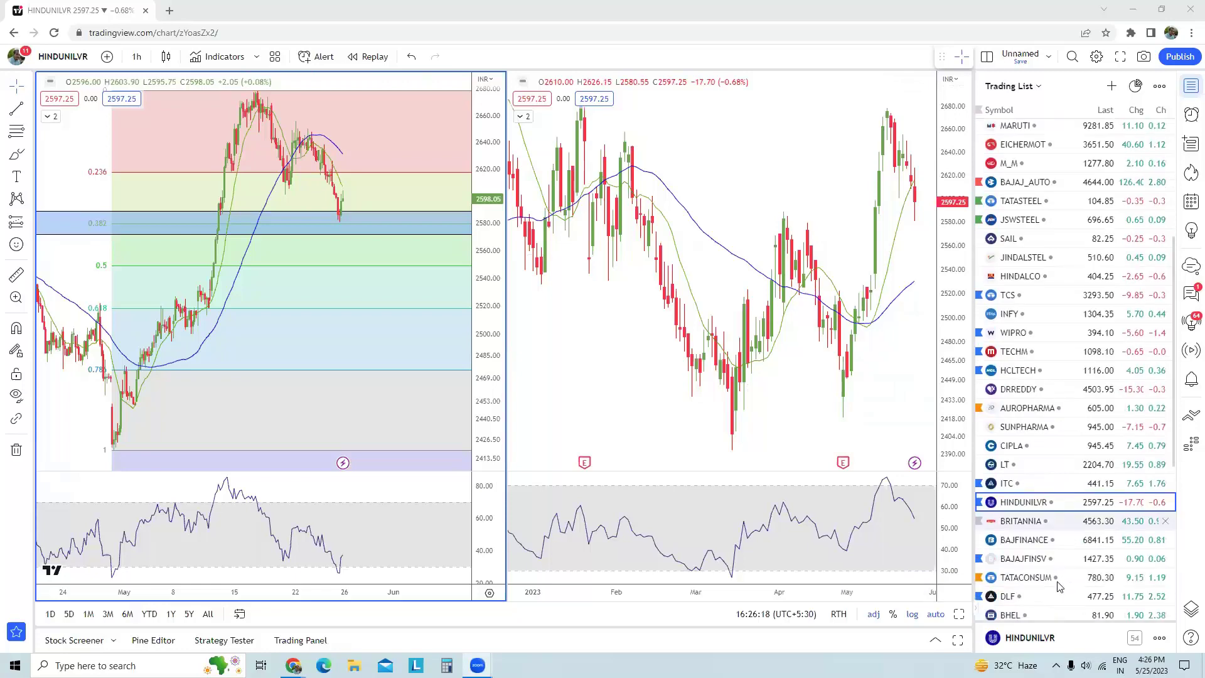
click(1051, 492)
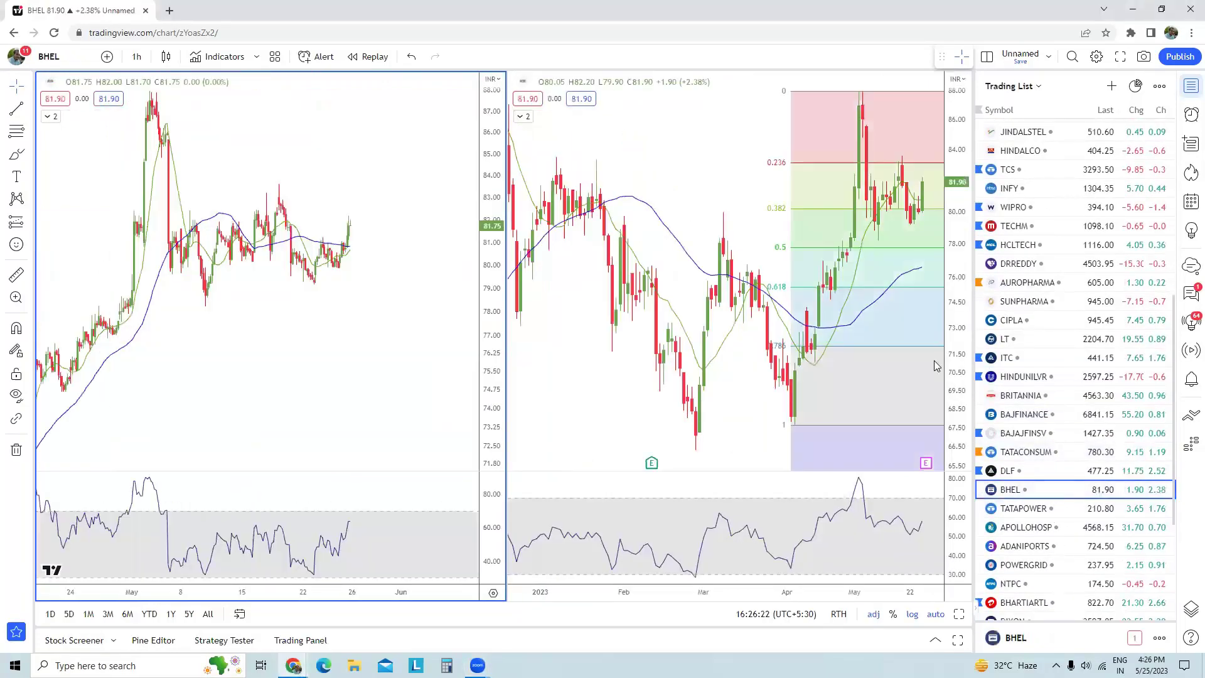
scroll(887, 363, up, 3)
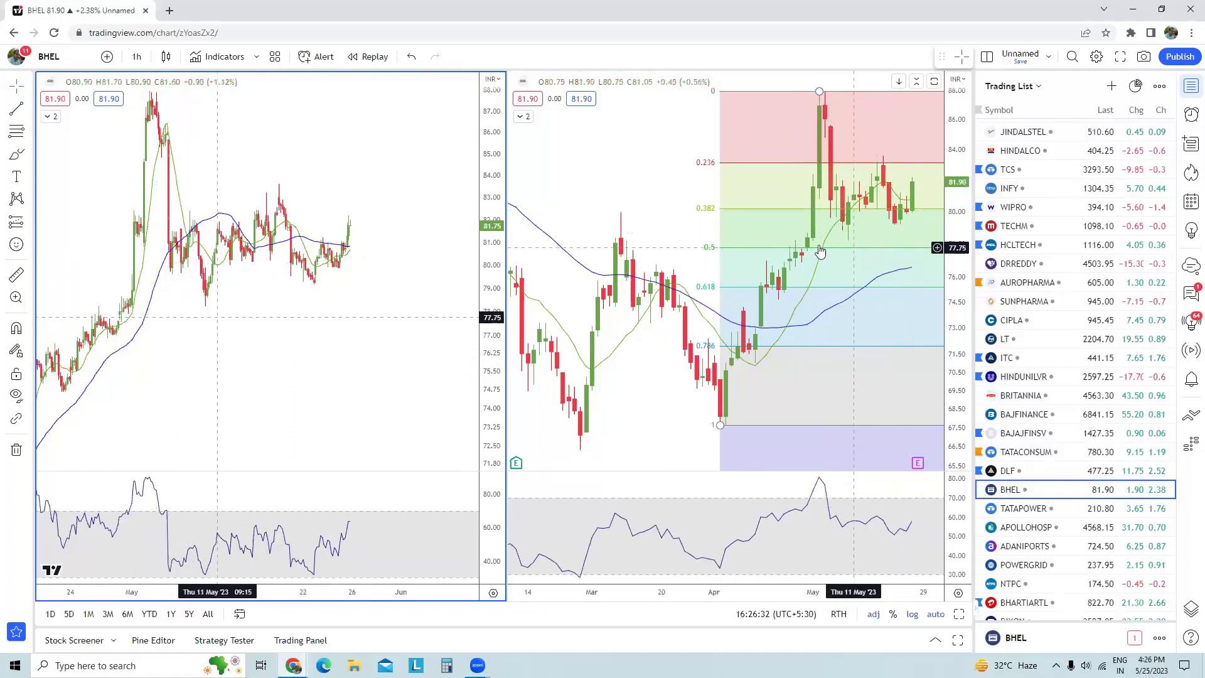
Circle BHEL's March high, mark support near the 0.382 and 0.5 levels, then clear the sketches.
mouse_move(630, 205)
mouse_down()
mouse_move(607, 220)
mouse_move(621, 254)
mouse_move(641, 221)
mouse_move(904, 223)
mouse_up()
drag(679, 251, 927, 249)
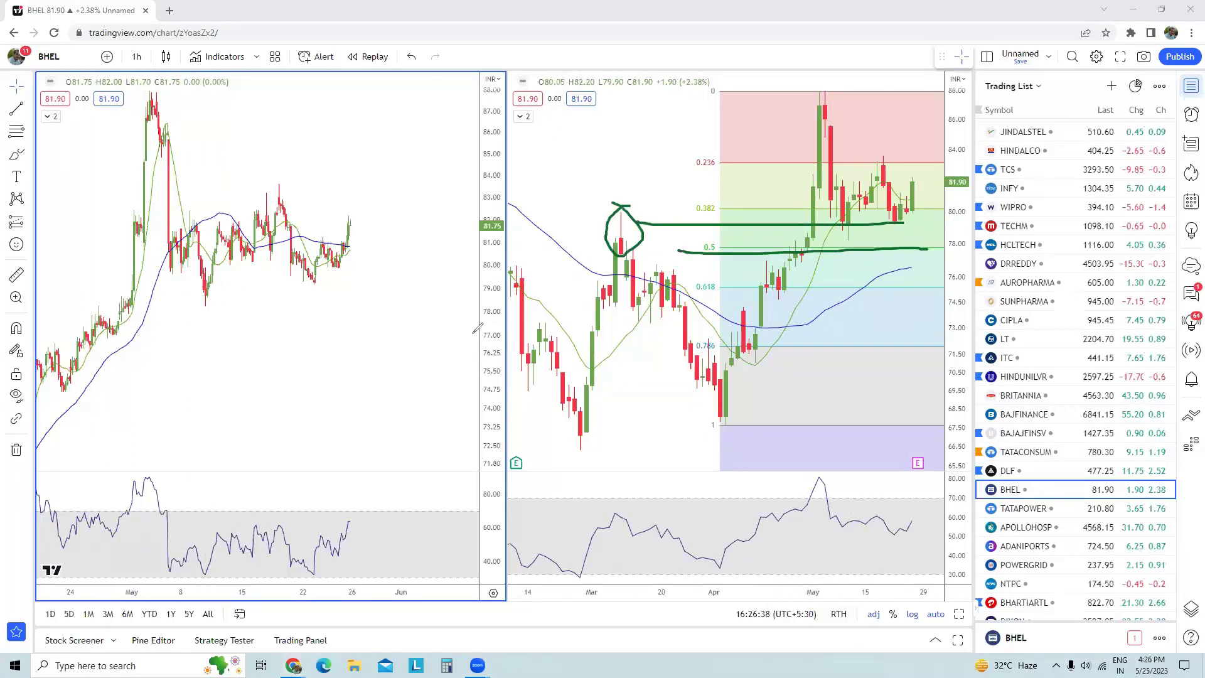
mouse_move(337, 322)
mouse_down()
mouse_move(349, 375)
mouse_move(328, 347)
mouse_move(349, 331)
mouse_up()
key(Escape)
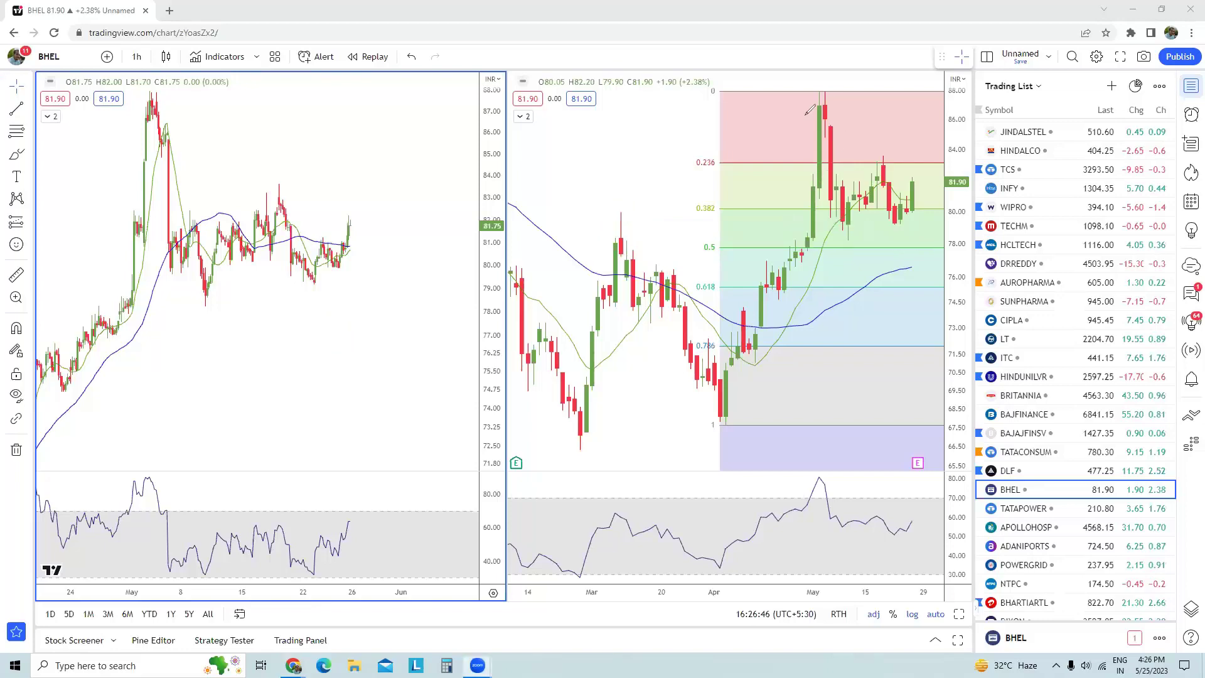
scroll(1089, 155, up, 6)
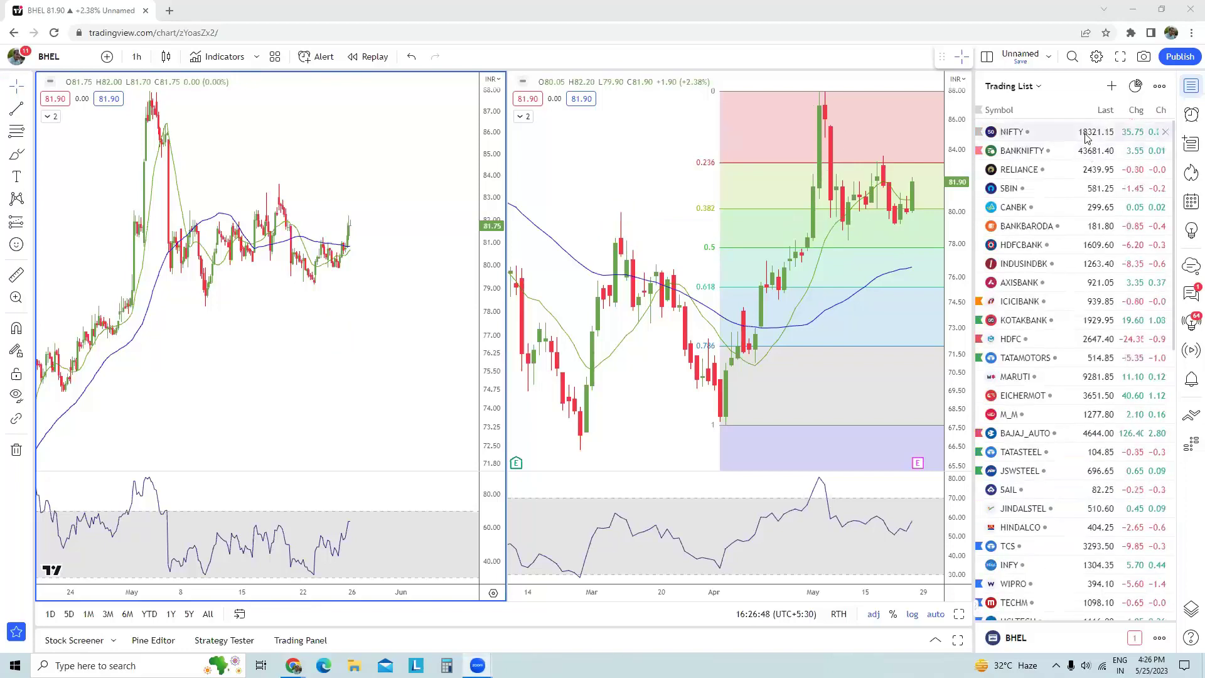